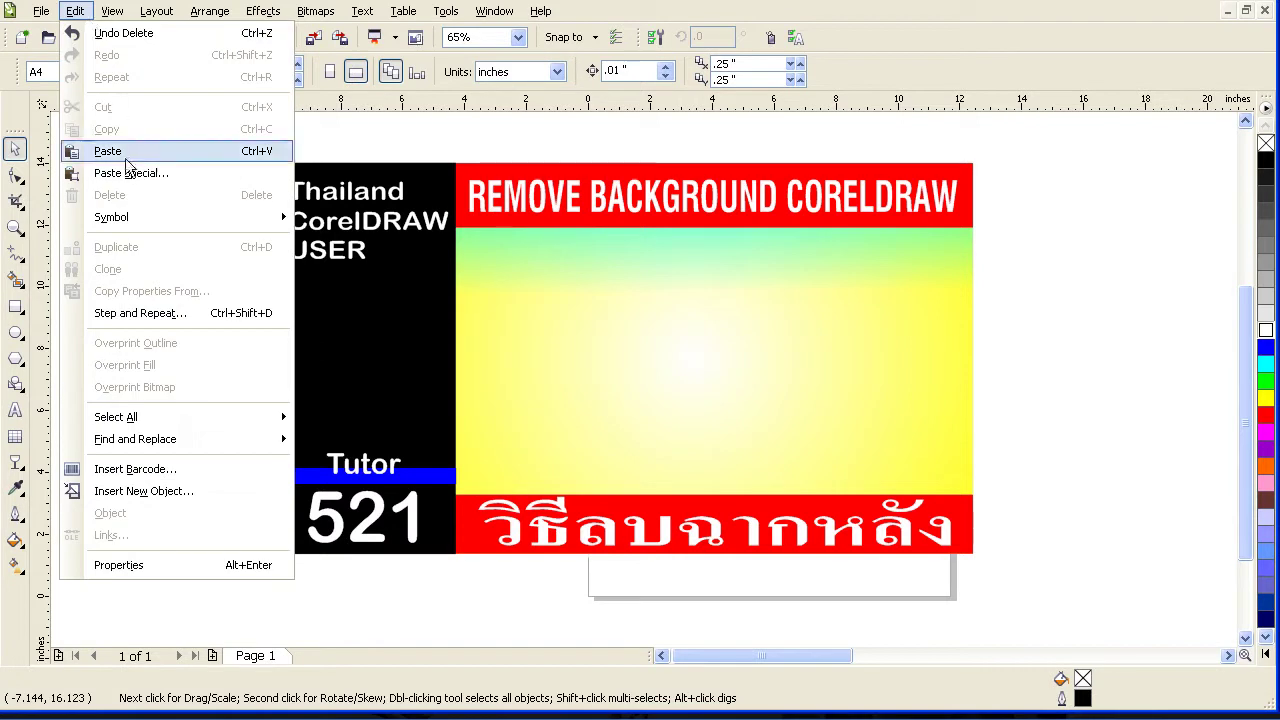
# Import gamema new2.png from the Desktop and place it over the banner, partly beyond its edge
pyautogui.moveTo(41, 11)
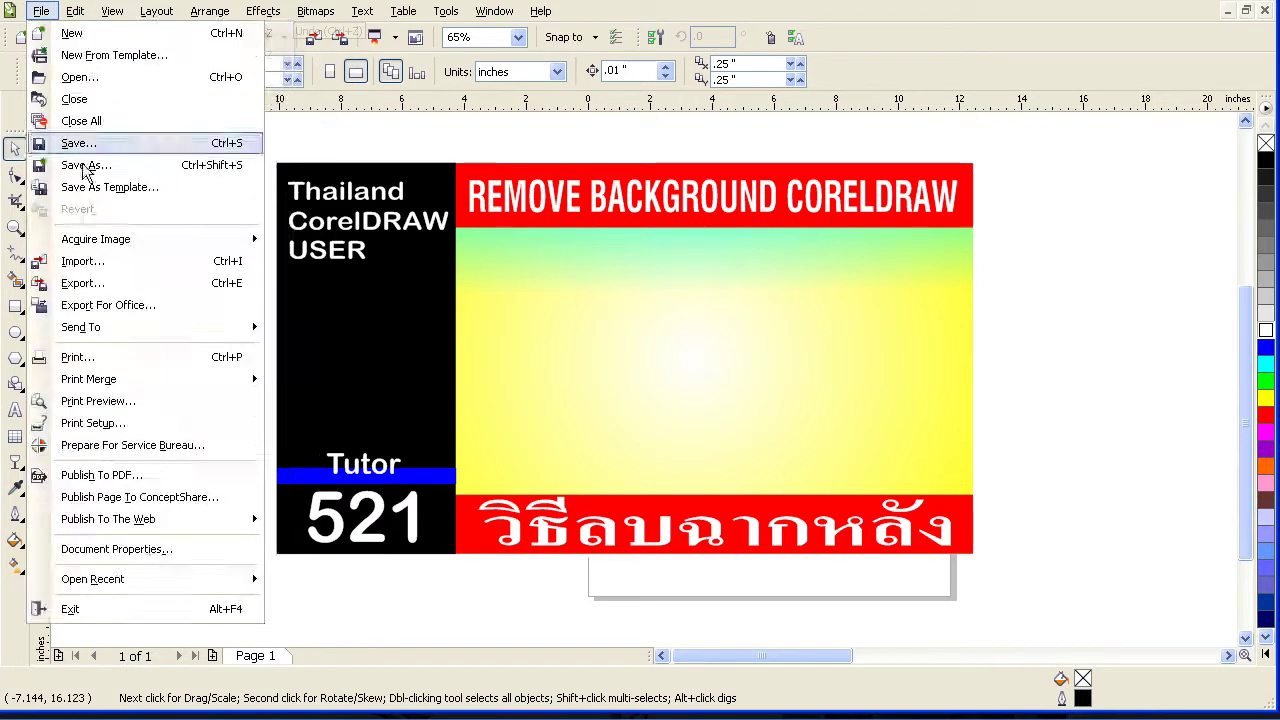
pyautogui.click(120, 263)
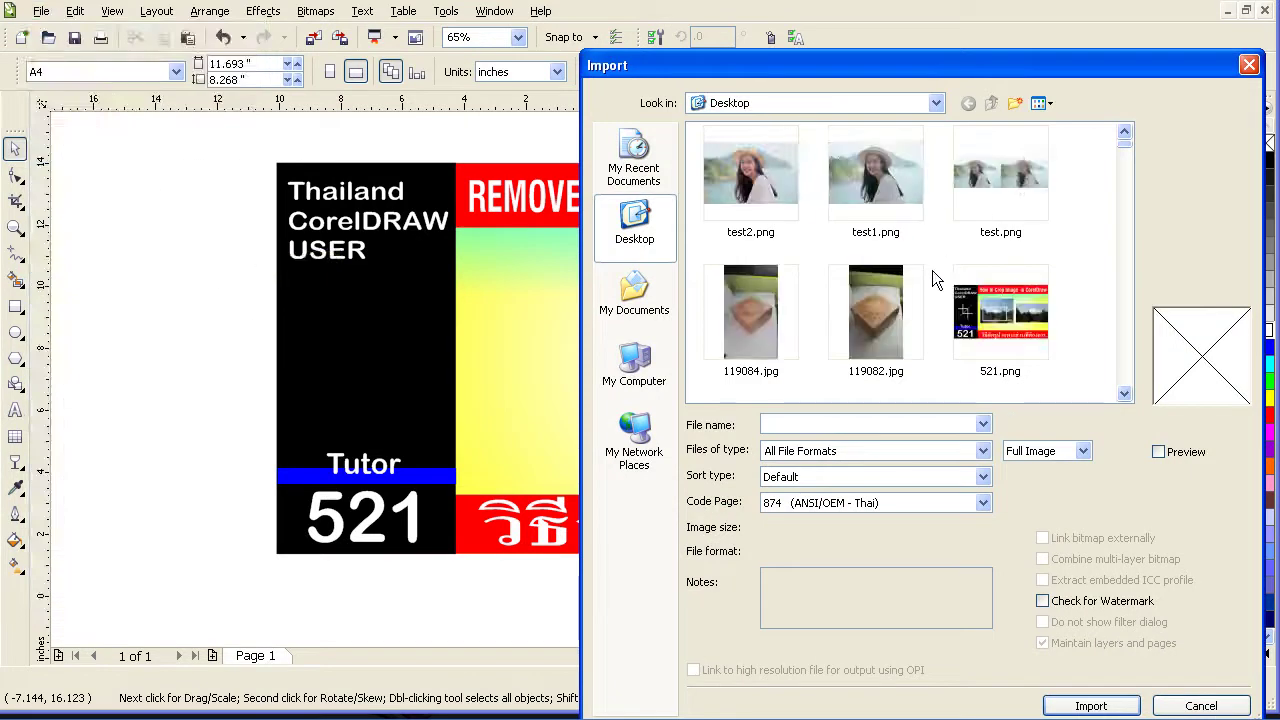
pyautogui.scroll(-4, 935, 249)
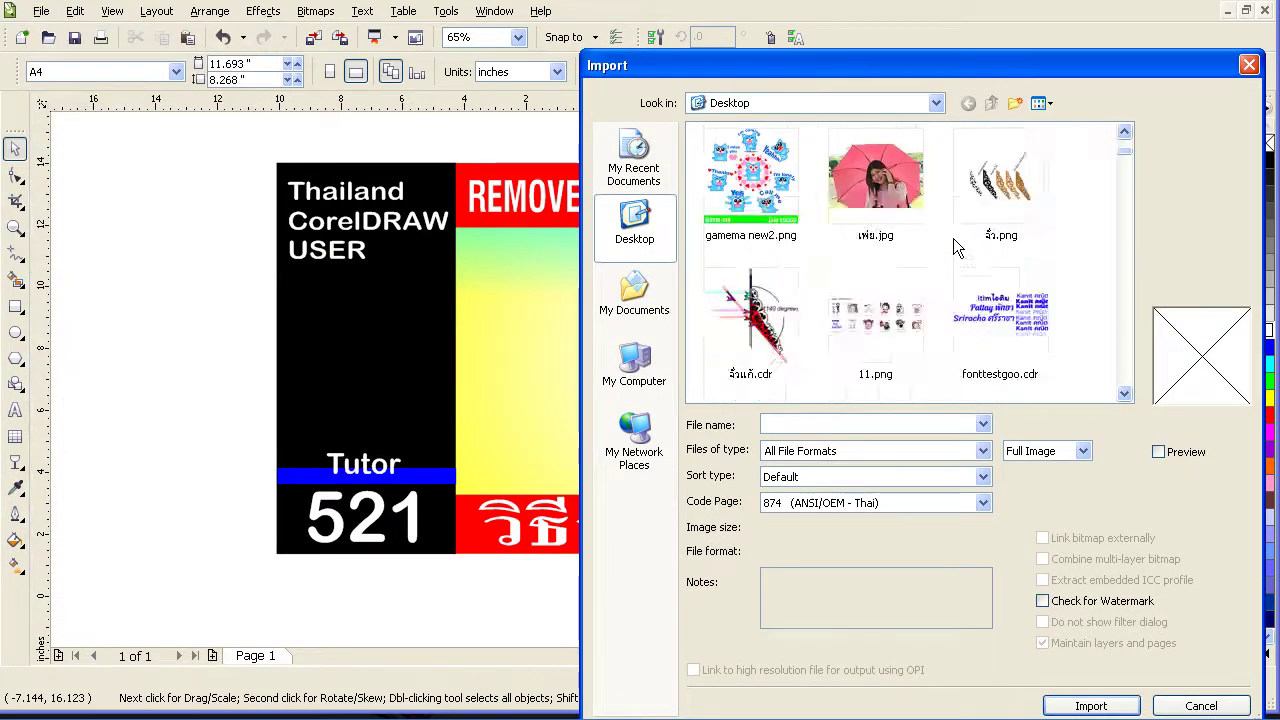
pyautogui.scroll(4, 943, 243)
pyautogui.scroll(-3, 946, 249)
pyautogui.doubleClick(985, 255)
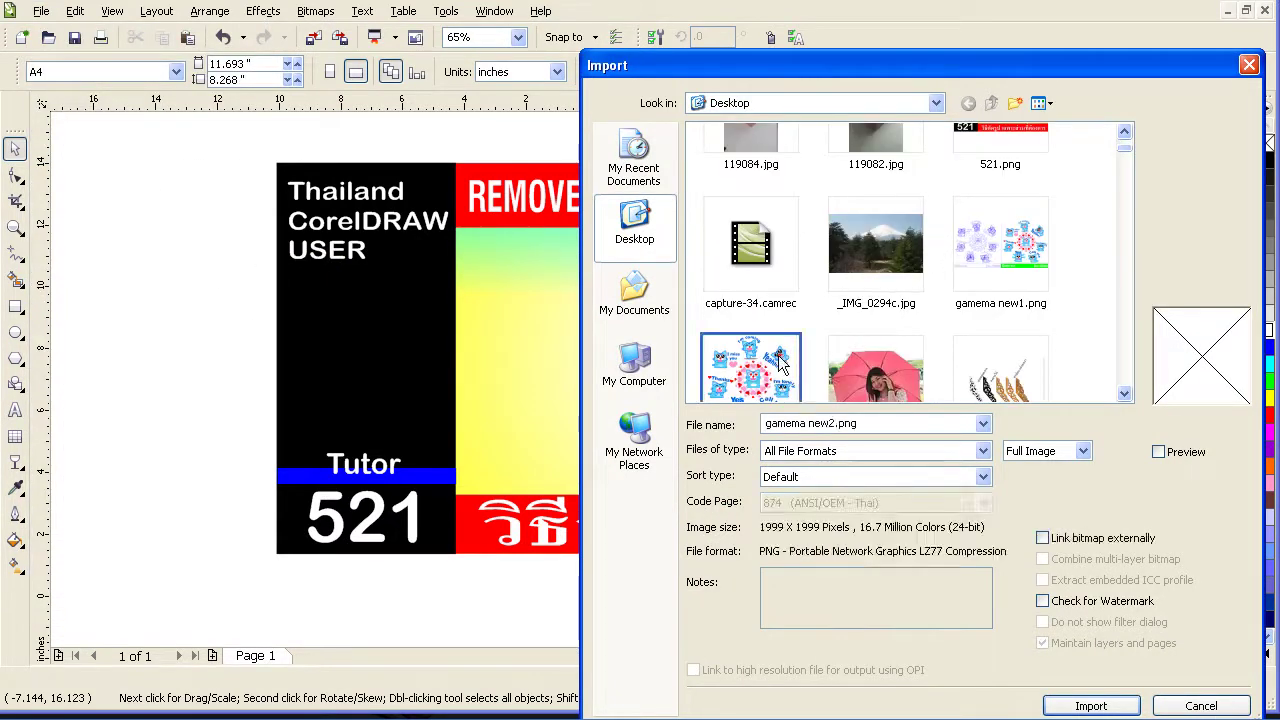
pyautogui.click(462, 258)
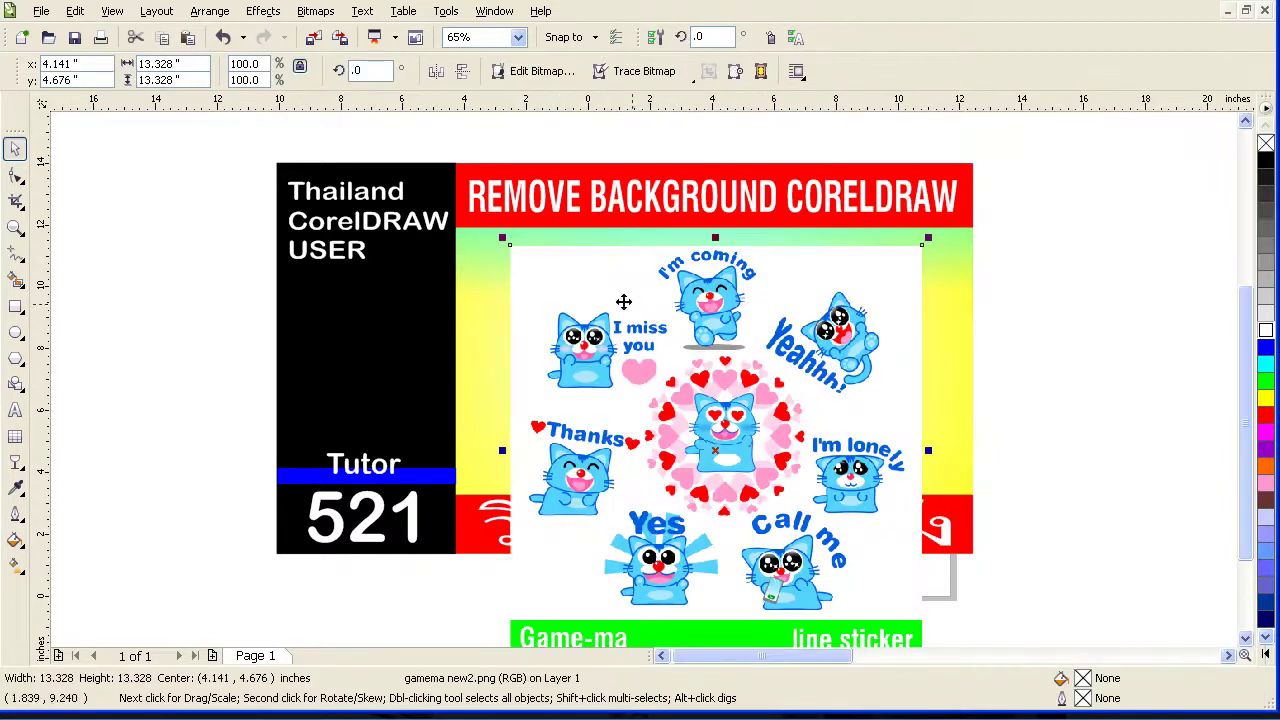
pyautogui.moveTo(631, 346); pyautogui.dragTo(780, 300)
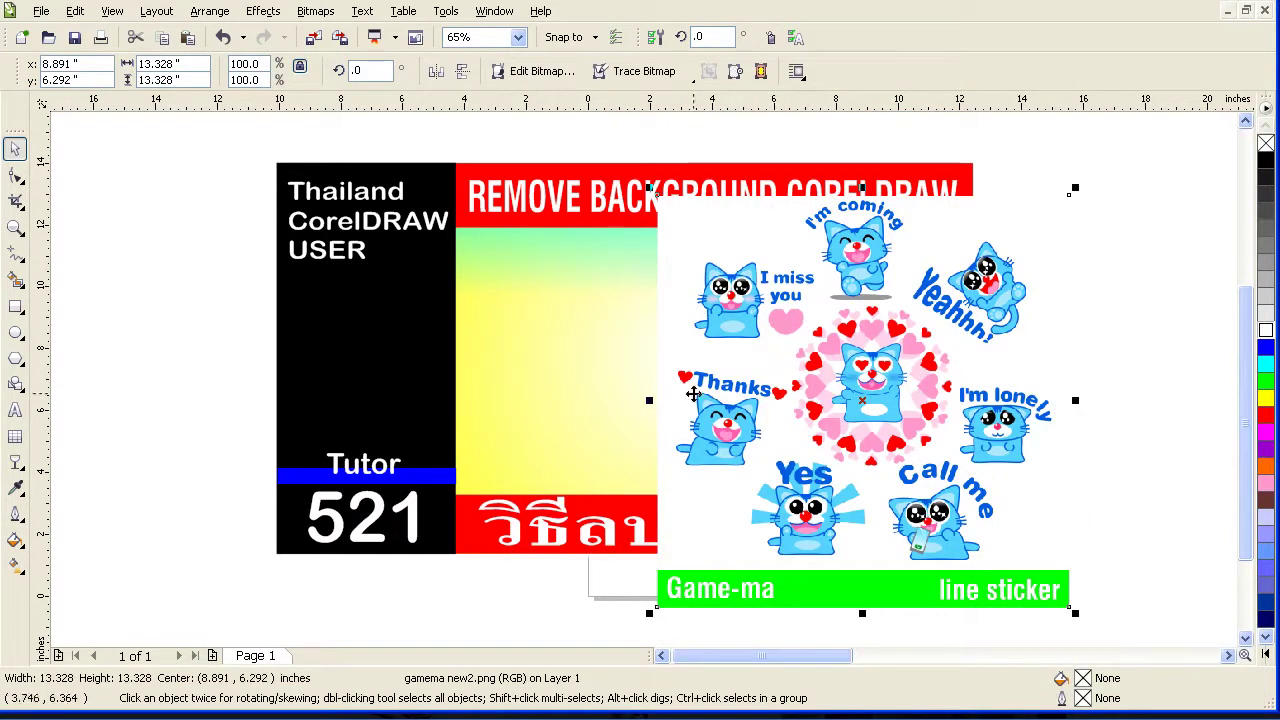
# Crop the sticker picture to the "I miss you" cat, an area about 3.0 by 3.1 inches
pyautogui.click(15, 200)
pyautogui.moveTo(680, 250); pyautogui.dragTo(773, 346)
pyautogui.doubleClick(741, 318)
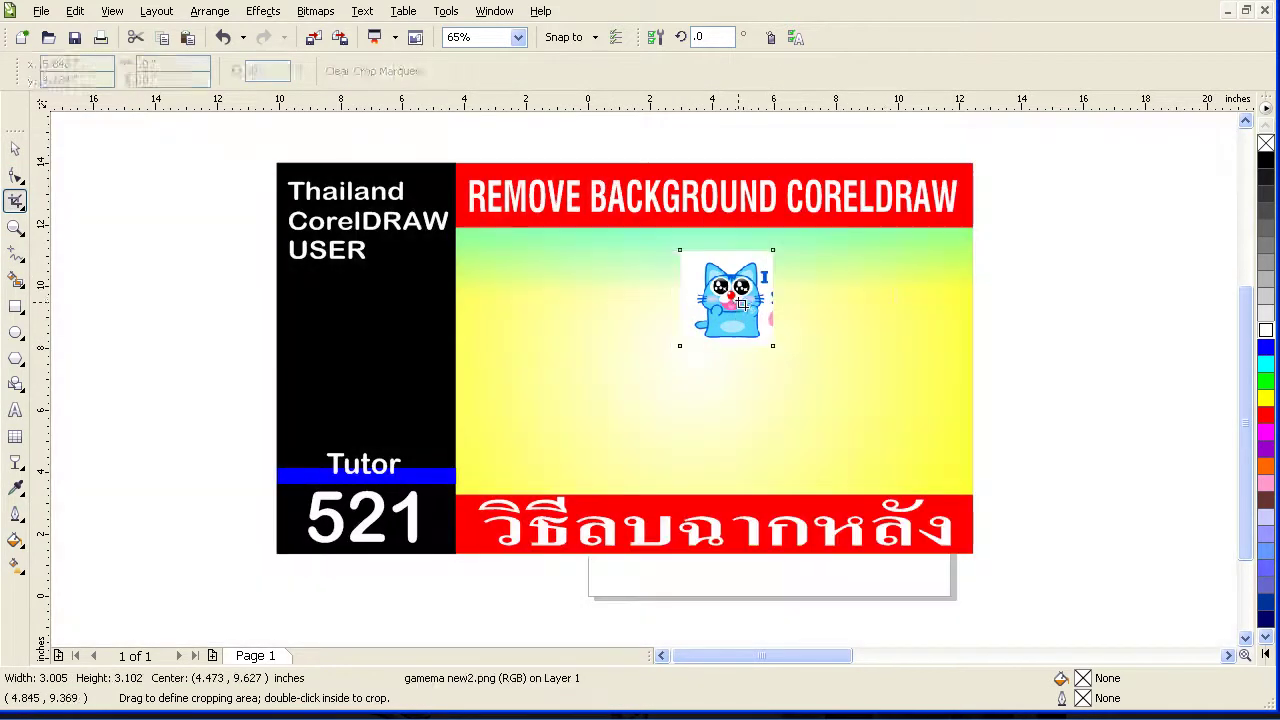
pyautogui.press('space')
pyautogui.click(1117, 290)
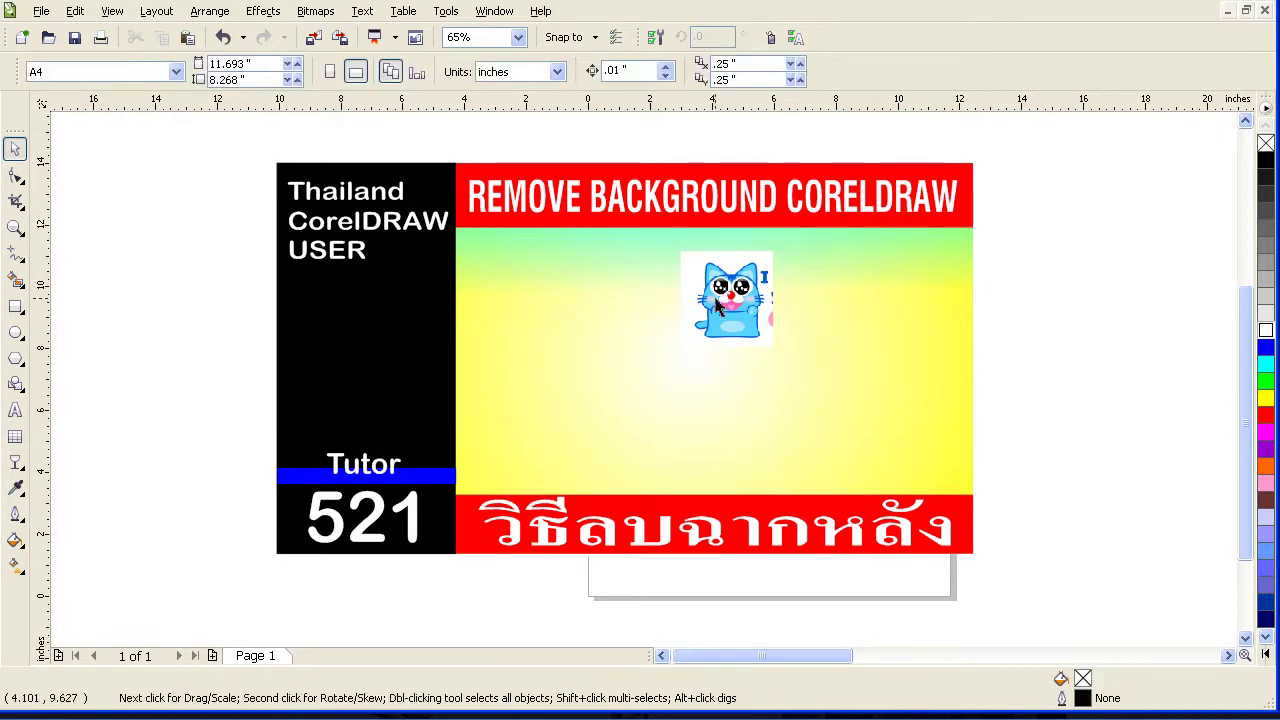
# Reposition the cropped cat picture farther toward the black panel, within the yellow gradient area
pyautogui.click(770, 320)
pyautogui.moveTo(757, 318); pyautogui.dragTo(651, 324)
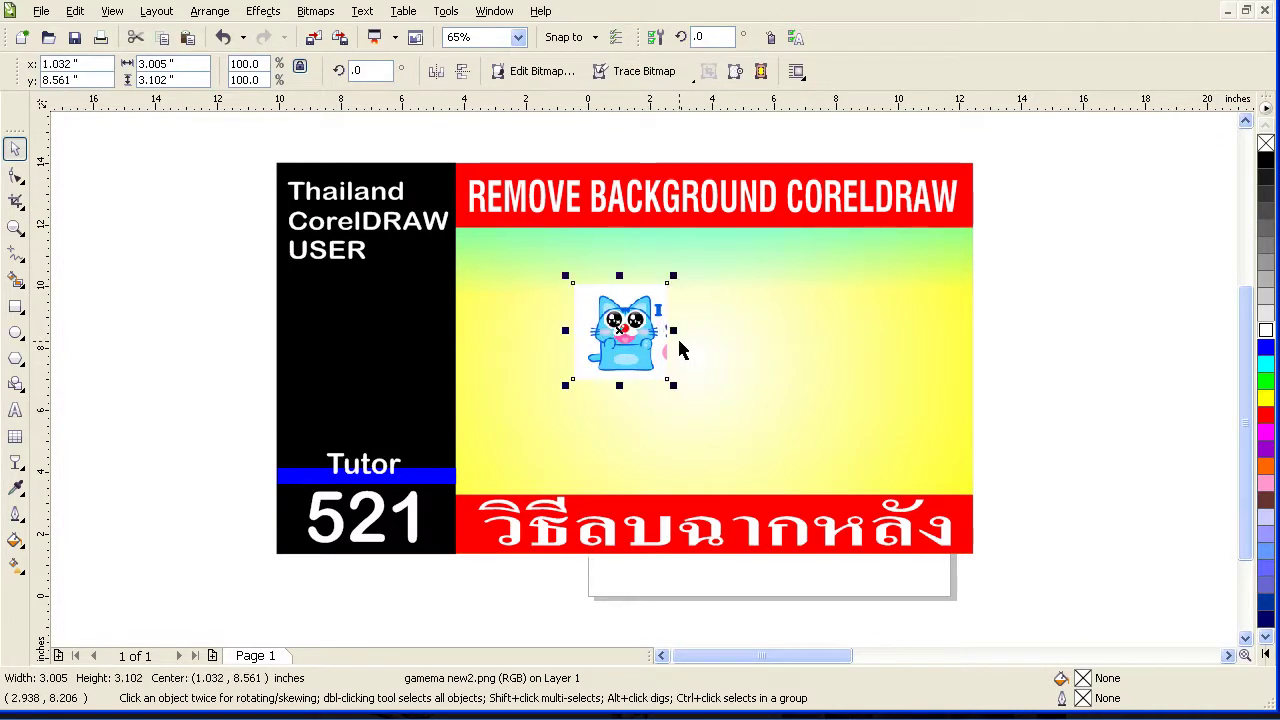
pyautogui.click(15, 227)
pyautogui.moveTo(550, 274); pyautogui.dragTo(714, 411)
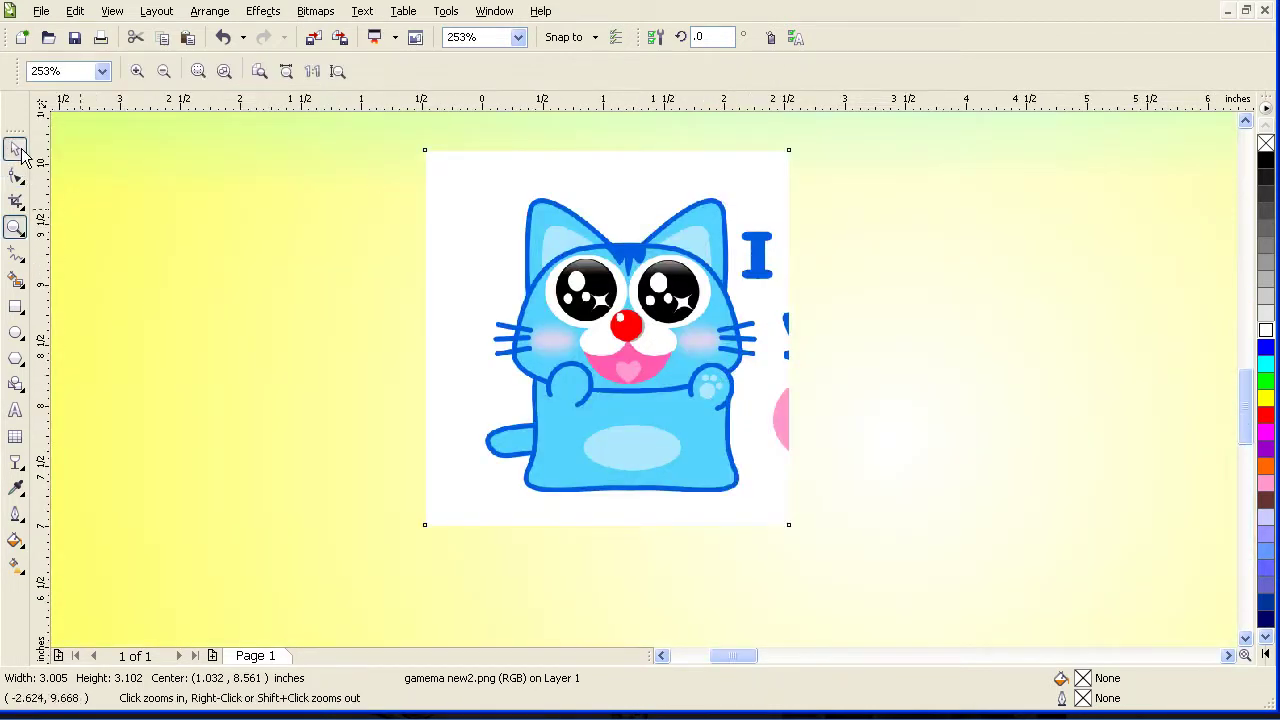
pyautogui.click(491, 274)
pyautogui.click(15, 148)
pyautogui.moveTo(648, 282); pyautogui.dragTo(562, 302)
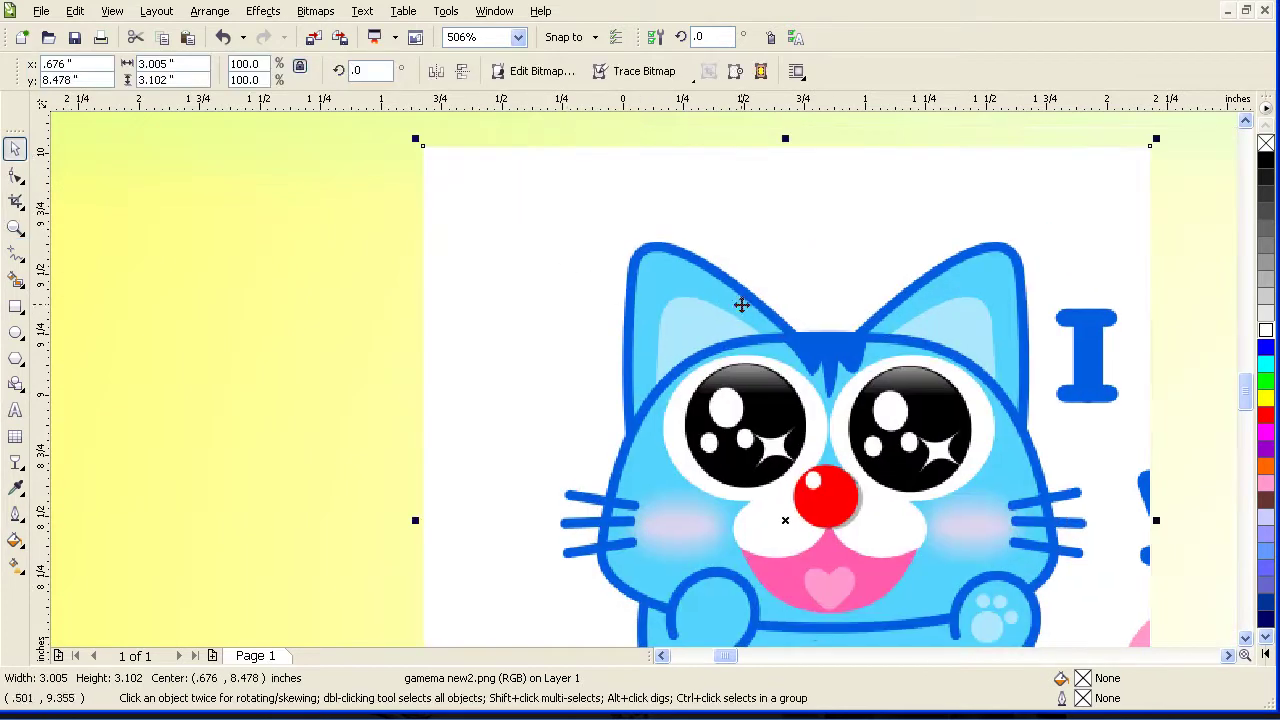
# Open the cat bitmap for editing in Corel PHOTO-PAINT and start the Cutout Lab
pyautogui.click(544, 74)
pyautogui.click(546, 74)
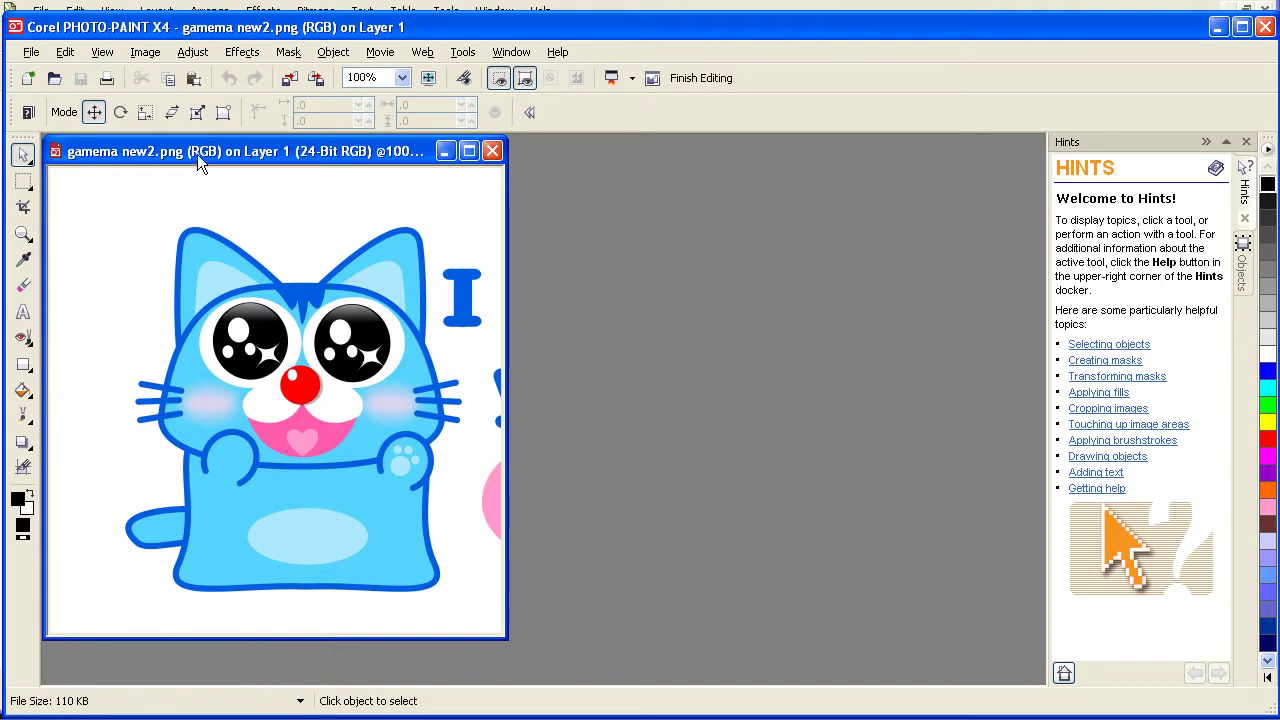
pyautogui.click(145, 53)
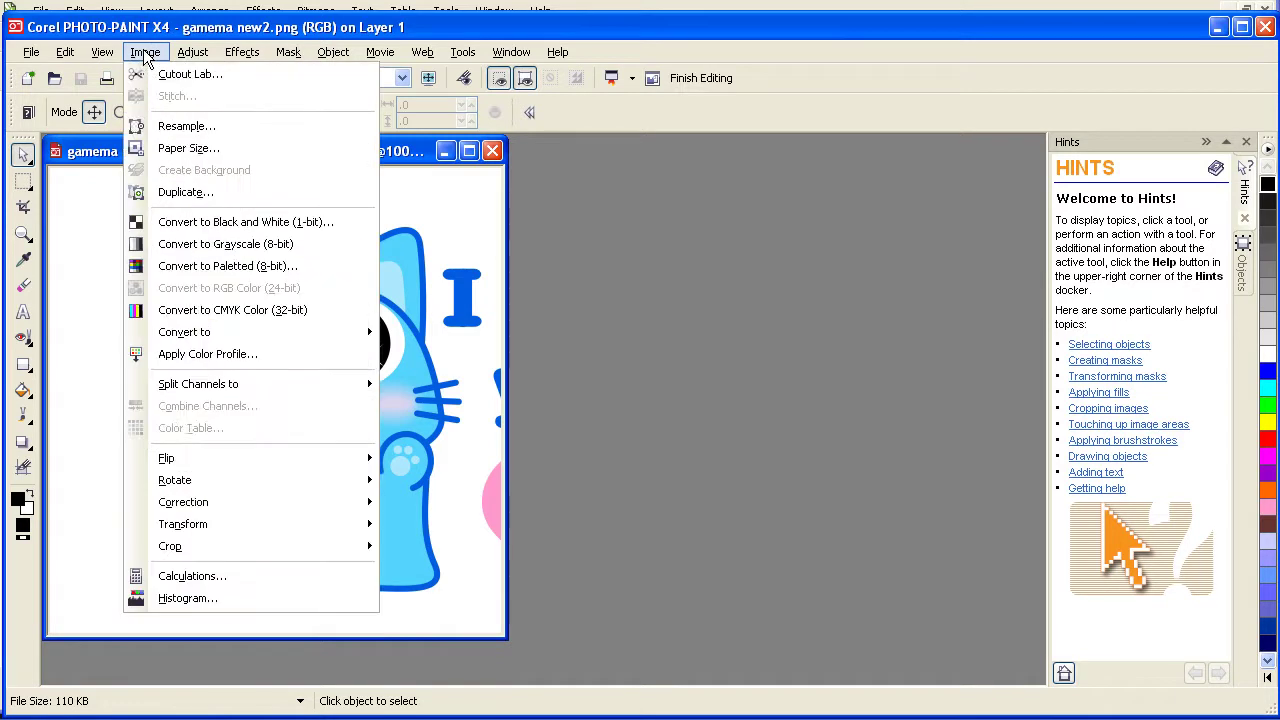
pyautogui.click(256, 80)
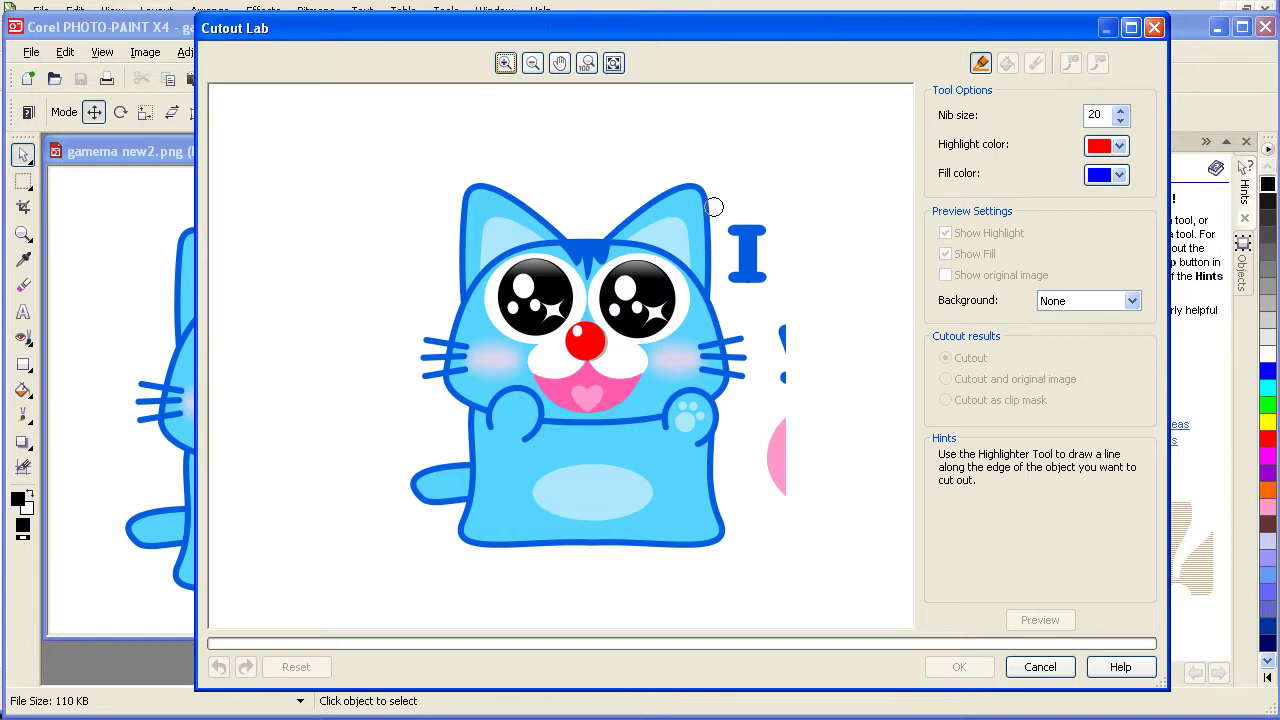
# Cut the cat out of its white background by highlighting its whole outline and filling its inside, with the Cutout result
pyautogui.moveTo(714, 206)
pyautogui.mouseDown()
pyautogui.moveTo(673, 179)
pyautogui.moveTo(589, 233)
pyautogui.moveTo(502, 183)
pyautogui.moveTo(470, 187)
pyautogui.moveTo(455, 230)
pyautogui.moveTo(464, 290)
pyautogui.moveTo(445, 343)
pyautogui.moveTo(423, 347)
pyautogui.moveTo(431, 378)
pyautogui.moveTo(471, 405)
pyautogui.moveTo(472, 441)
pyautogui.moveTo(407, 488)
pyautogui.moveTo(467, 507)
pyautogui.moveTo(453, 518)
pyautogui.moveTo(462, 541)
pyautogui.moveTo(723, 552)
pyautogui.moveTo(698, 556)
pyautogui.moveTo(726, 535)
pyautogui.moveTo(718, 399)
pyautogui.moveTo(737, 349)
pyautogui.moveTo(711, 285)
pyautogui.moveTo(711, 207)
pyautogui.mouseUp()
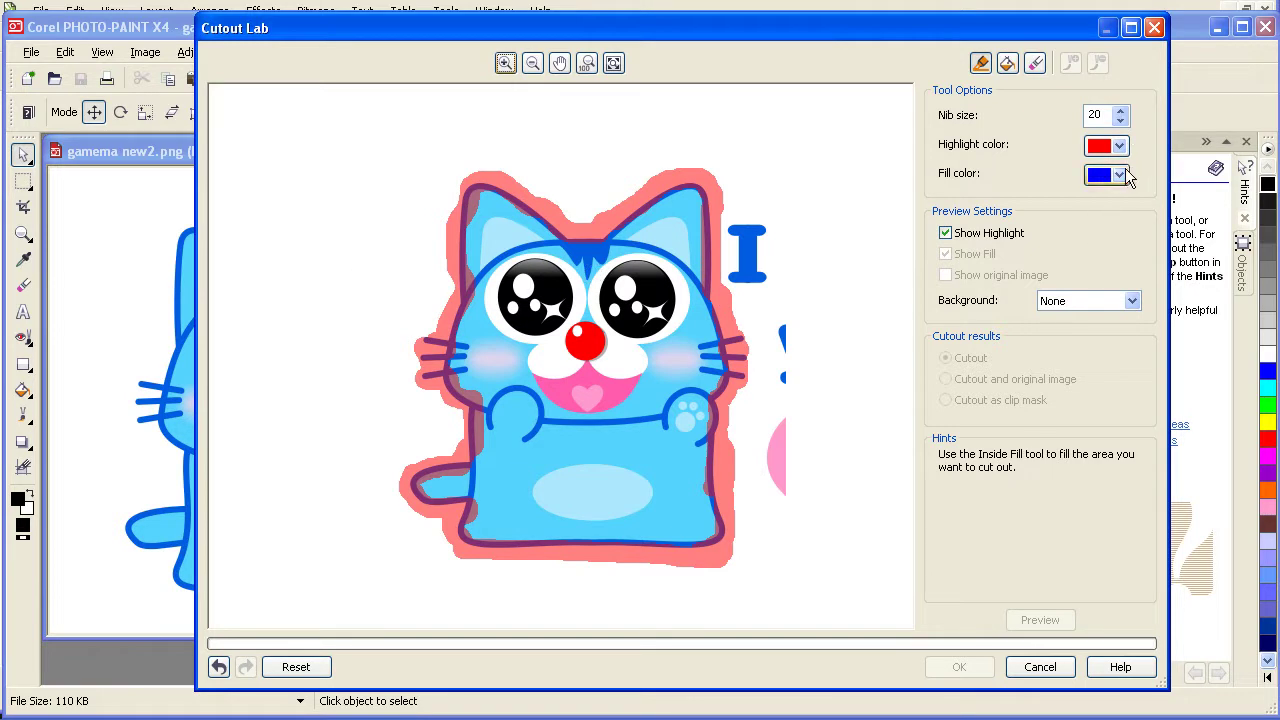
pyautogui.click(1008, 64)
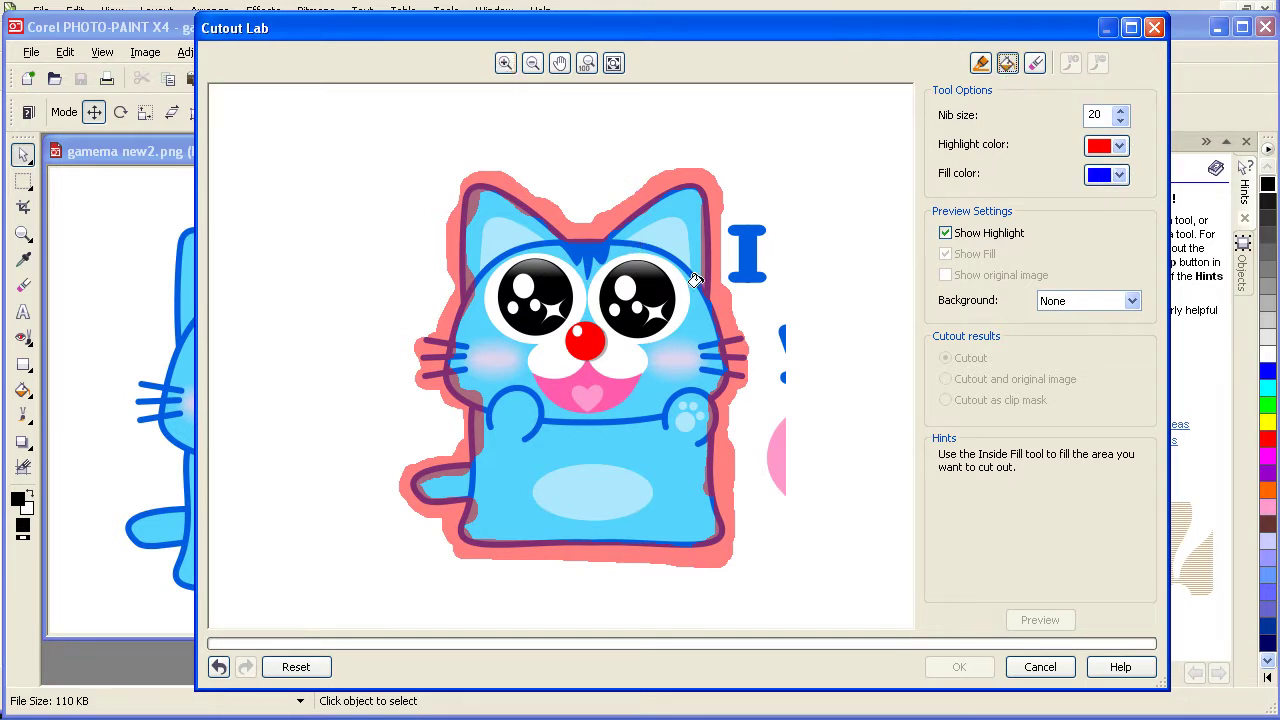
pyautogui.click(615, 281)
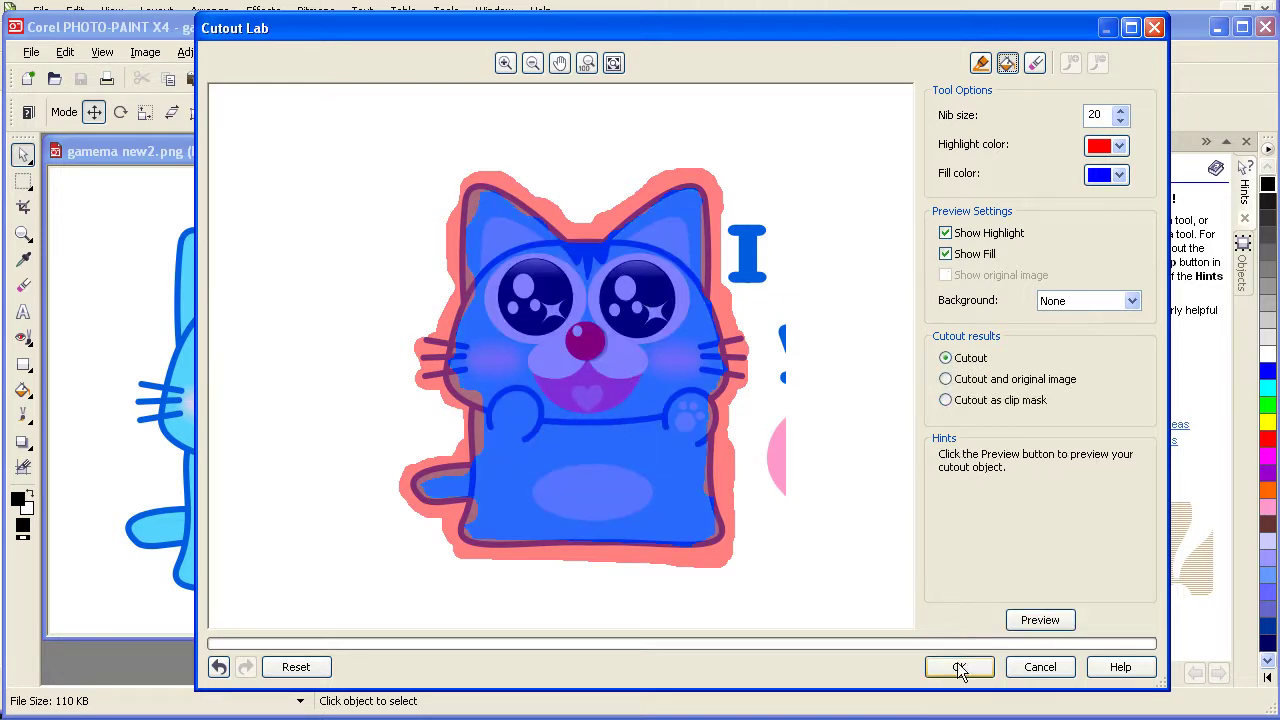
pyautogui.click(1040, 620)
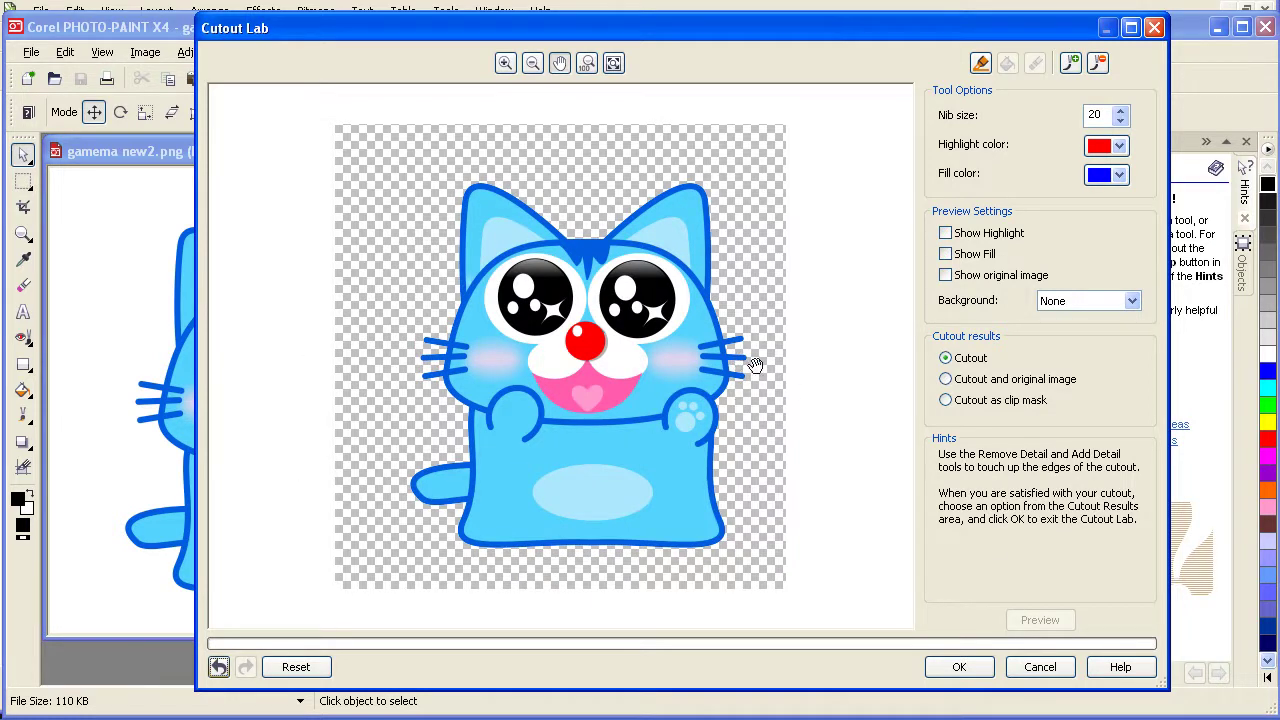
pyautogui.click(958, 672)
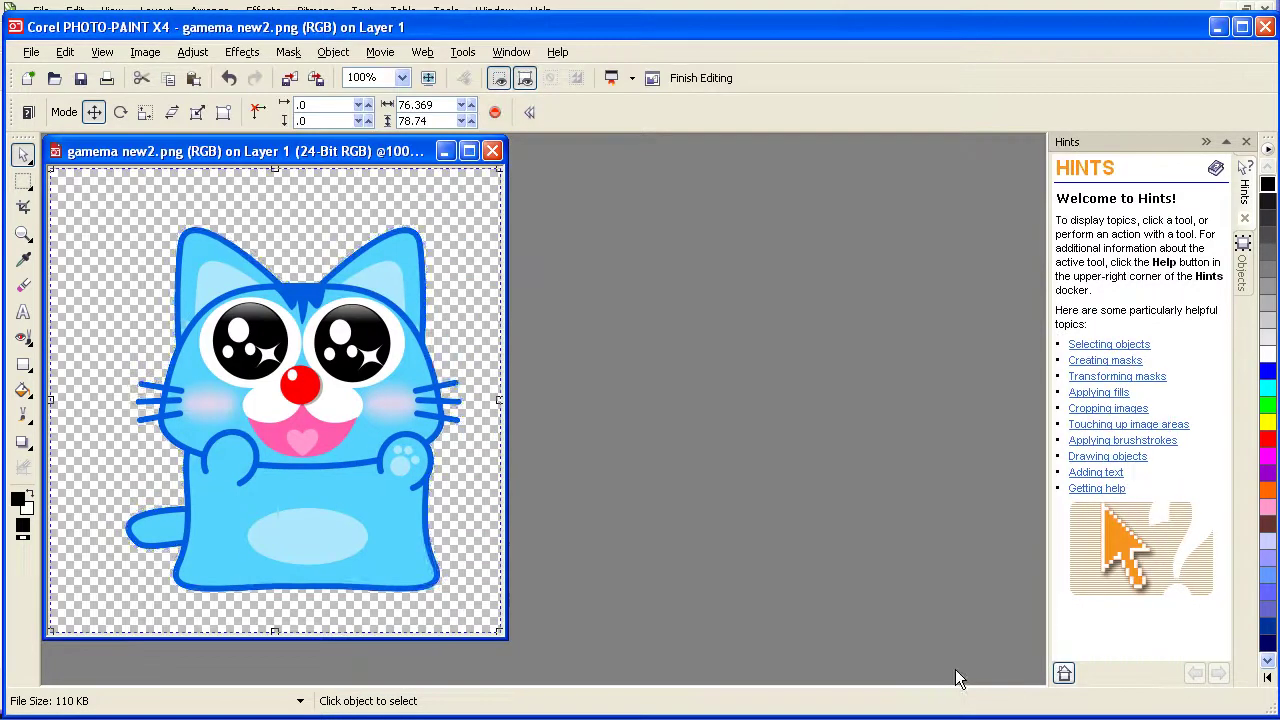
# Close the edited cat image with its changes saved and return to the CorelDRAW drawing
pyautogui.click(492, 152)
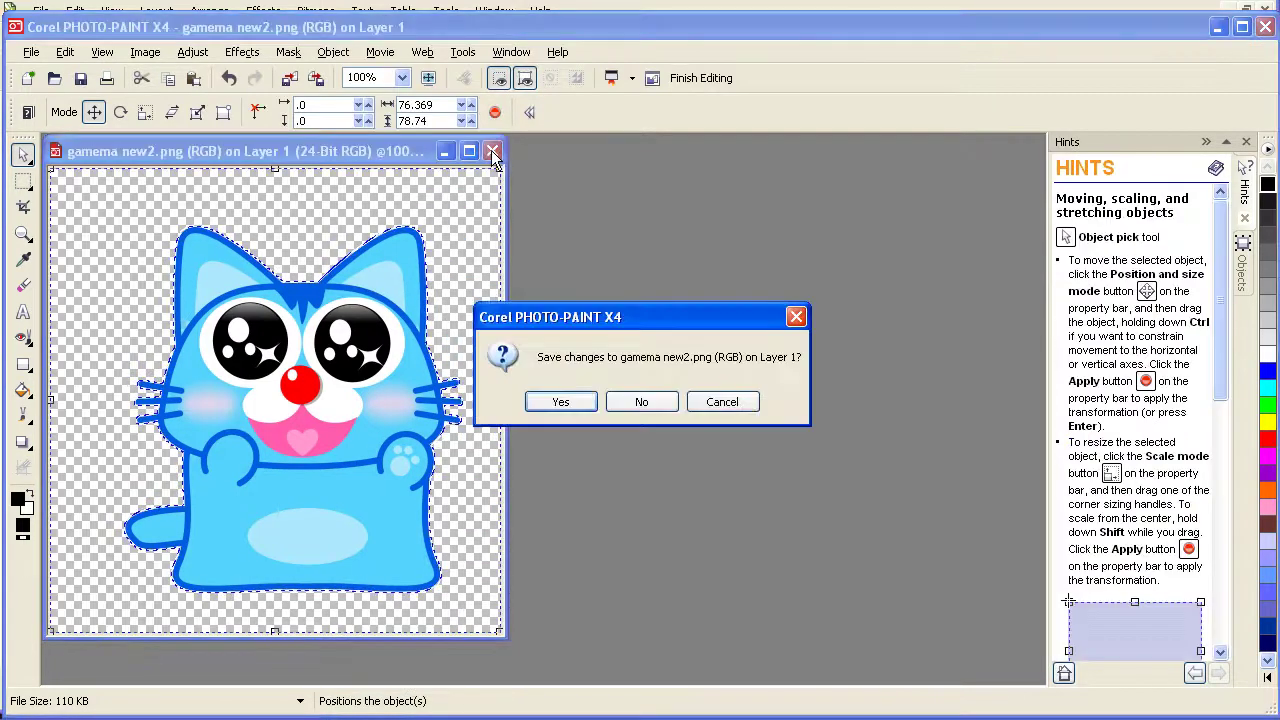
pyautogui.click(572, 400)
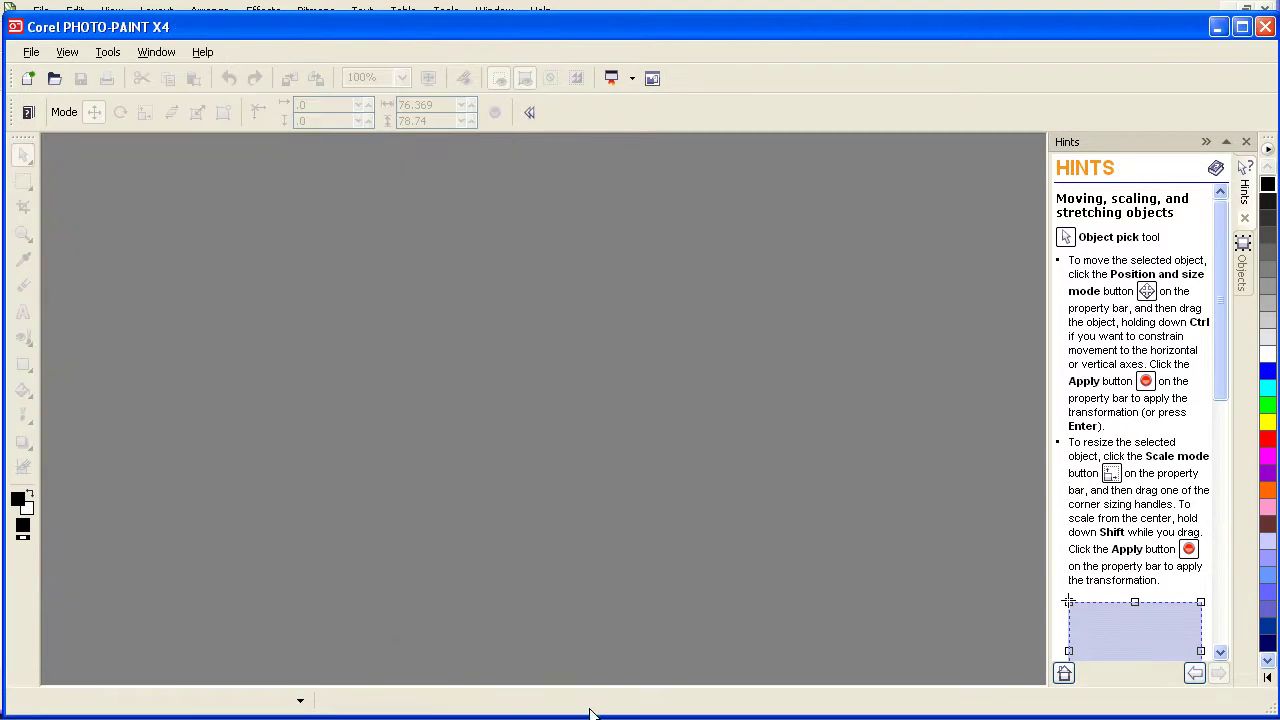
pyautogui.click(560, 711)
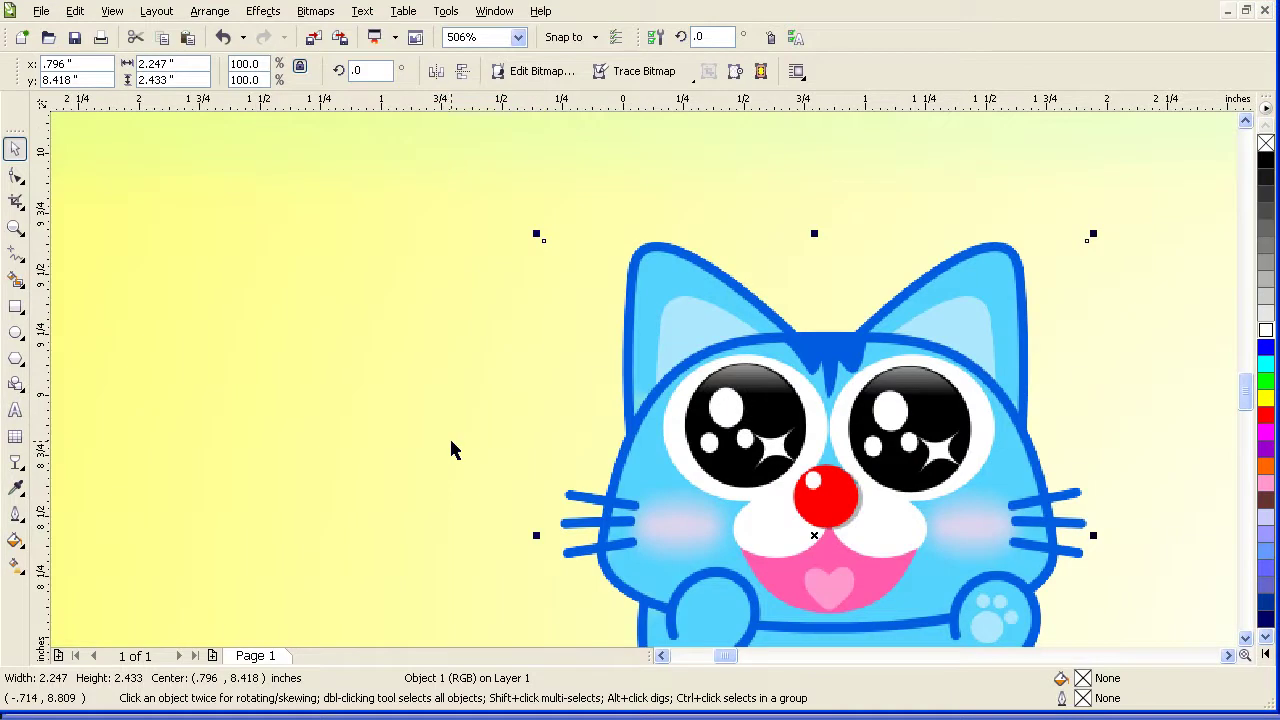
# Move the cat cutout to the edge of the yellow area, next to the black panel
pyautogui.click(424, 283)
pyautogui.rightClick(424, 283)
pyautogui.click(613, 383)
pyautogui.click(15, 227)
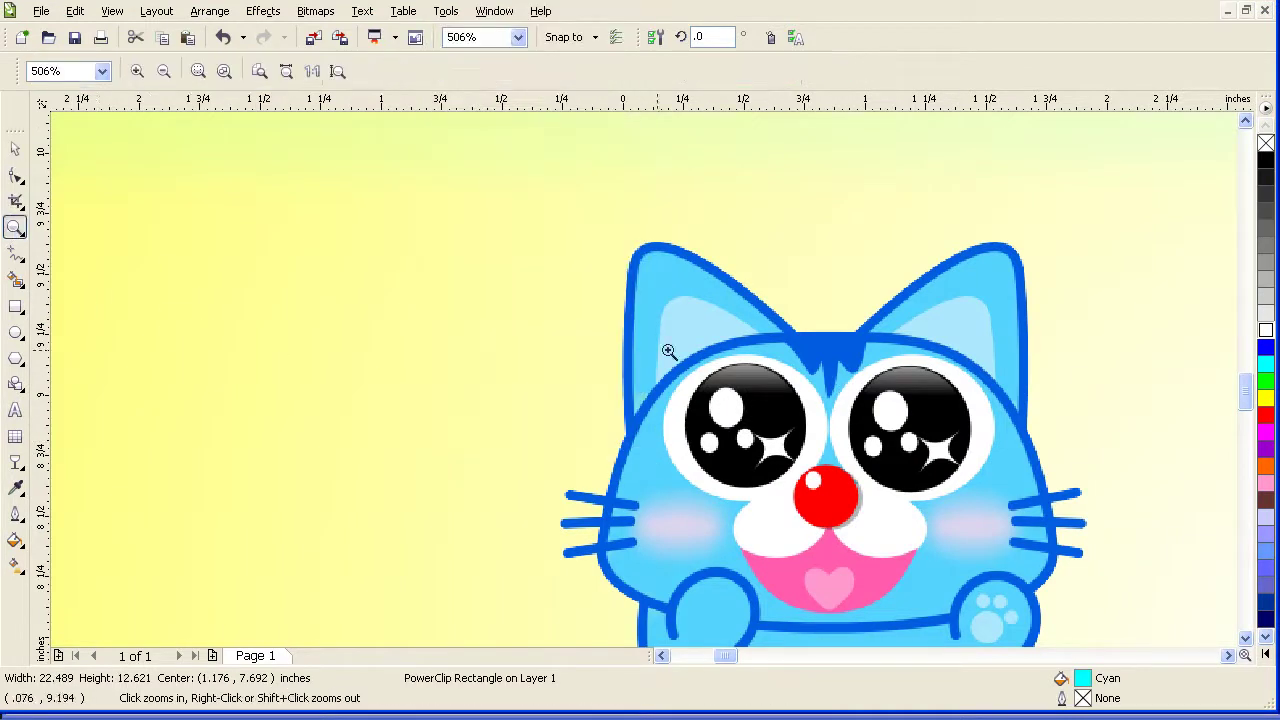
pyautogui.rightClick(677, 343)
pyautogui.rightClick(740, 443)
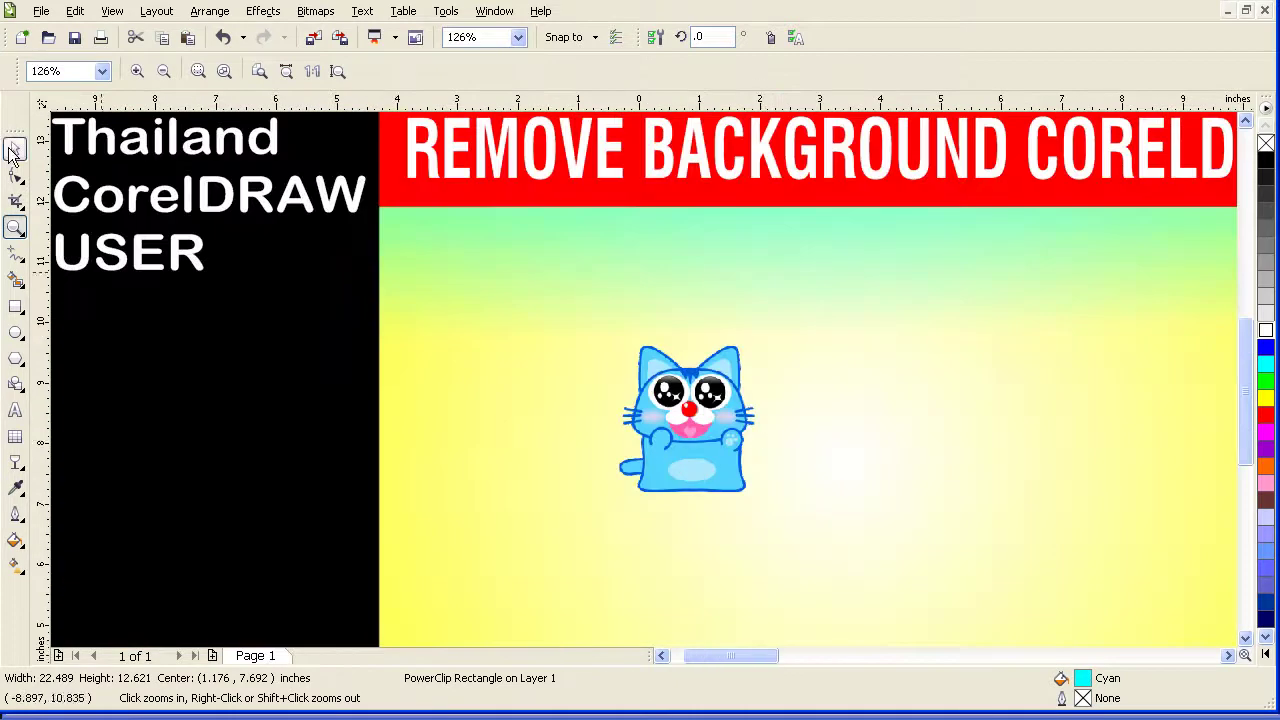
pyautogui.click(13, 150)
pyautogui.moveTo(700, 420); pyautogui.dragTo(489, 400)
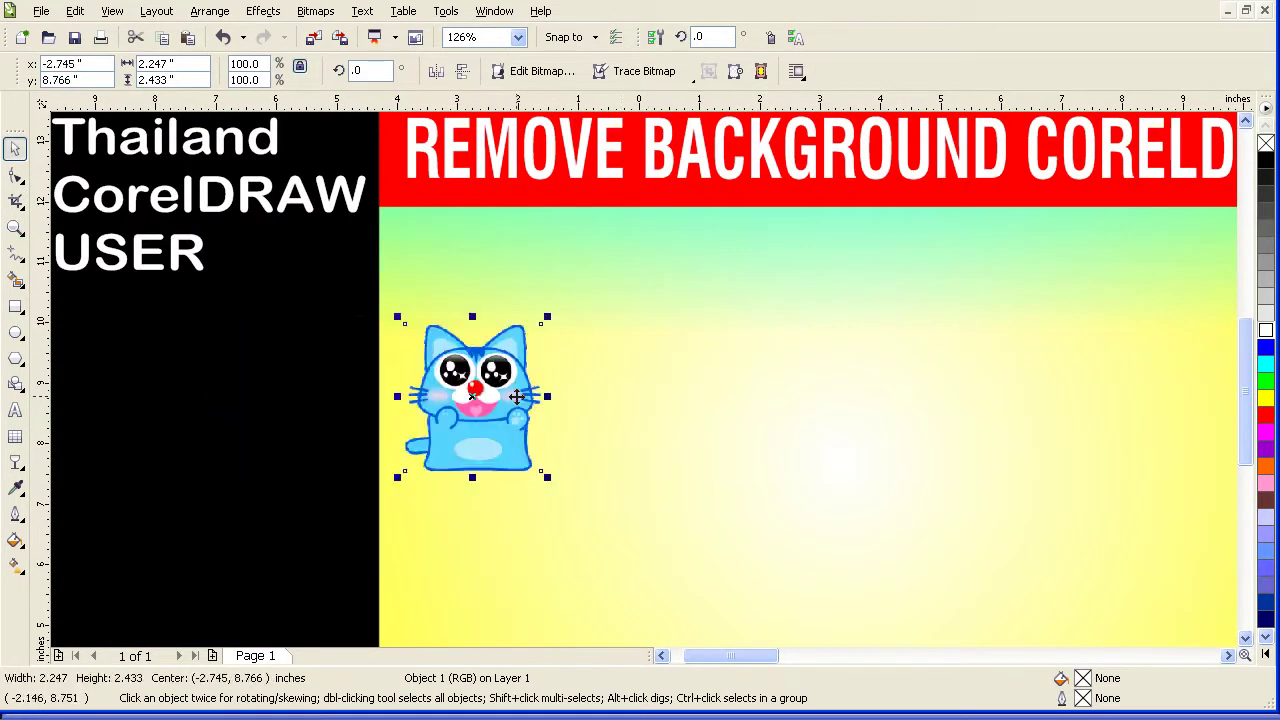
# Open the photo of the woman in the straw hat in Corel PHOTO-PAINT and start the Cutout Lab
pyautogui.click(15, 227)
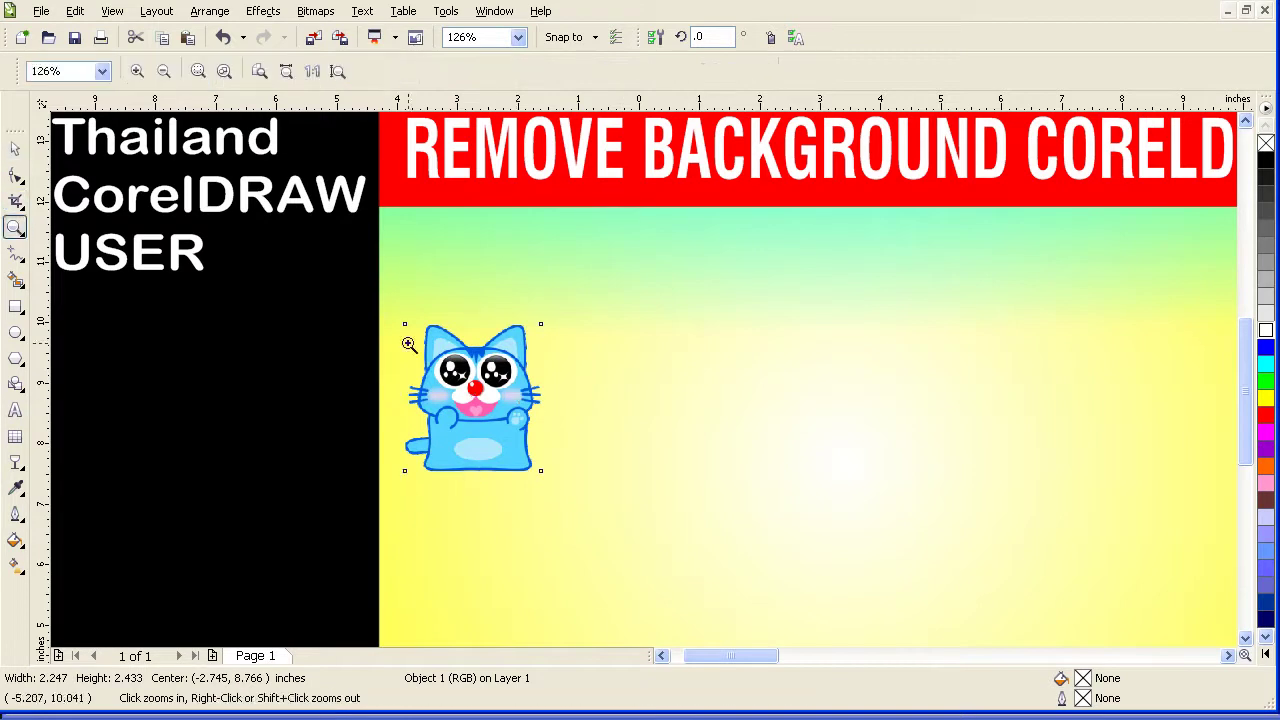
pyautogui.rightClick(636, 365)
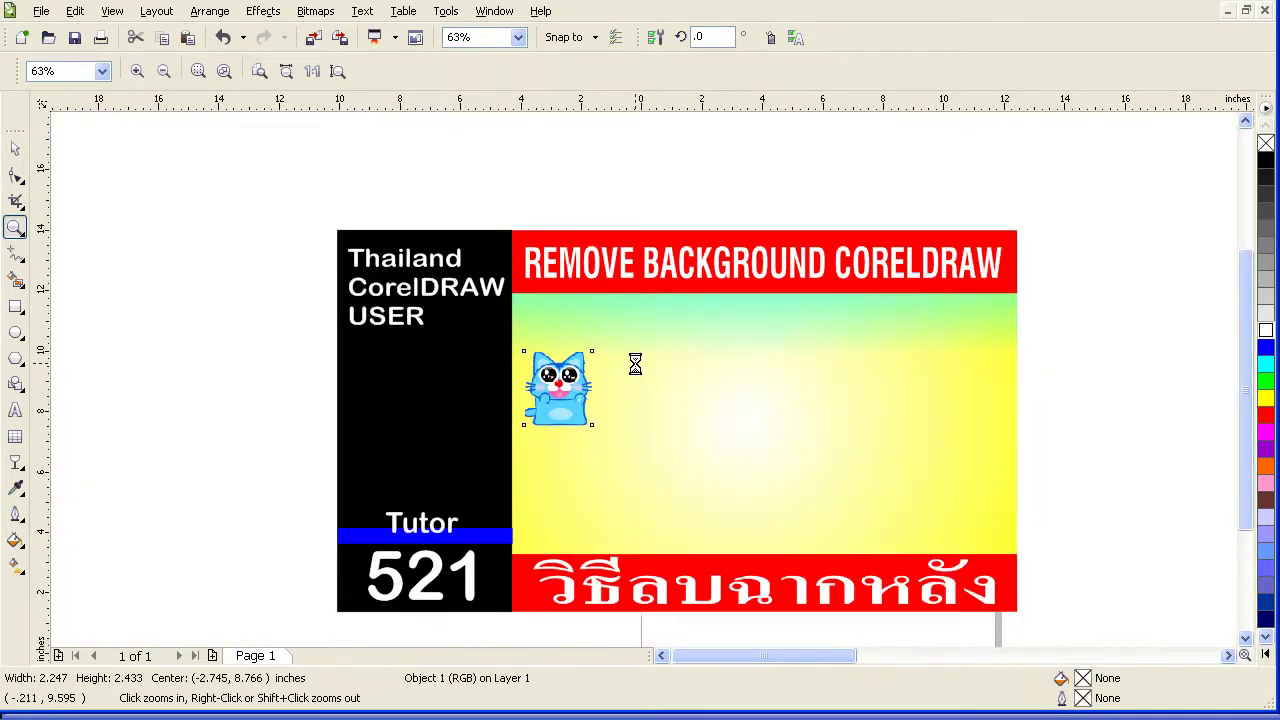
pyautogui.rightClick(724, 396)
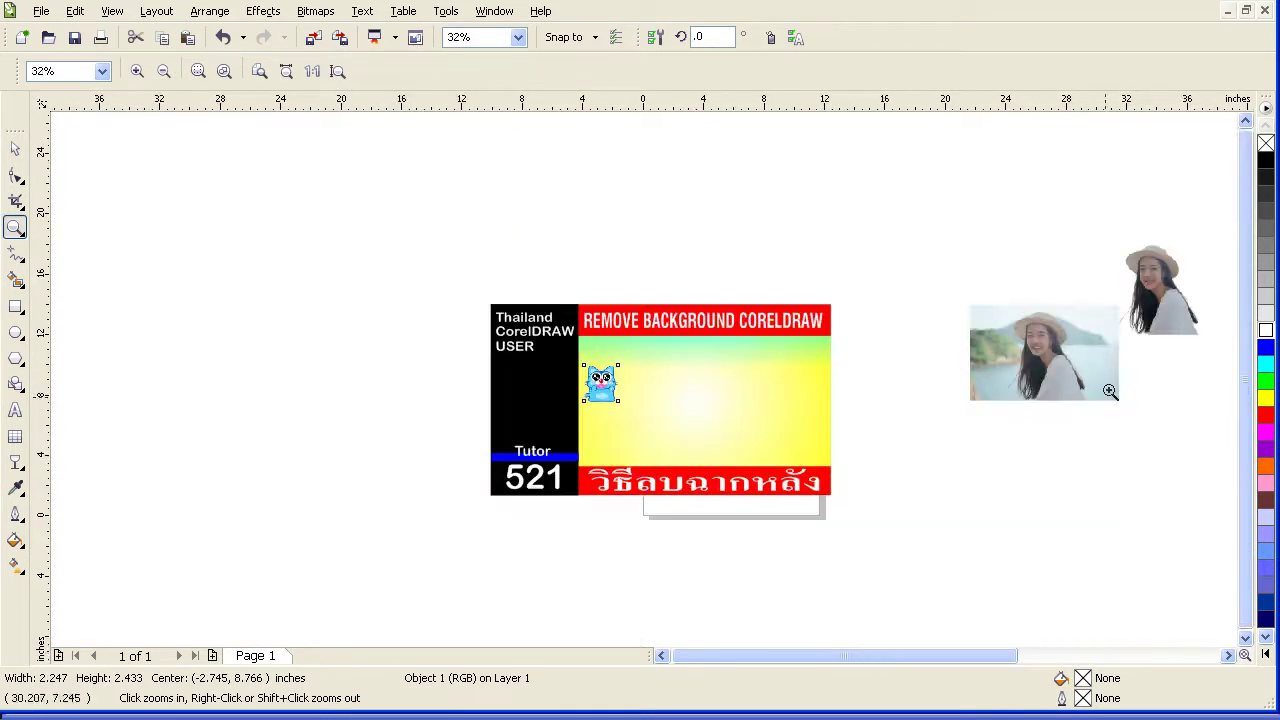
pyautogui.moveTo(966, 284); pyautogui.dragTo(1113, 418)
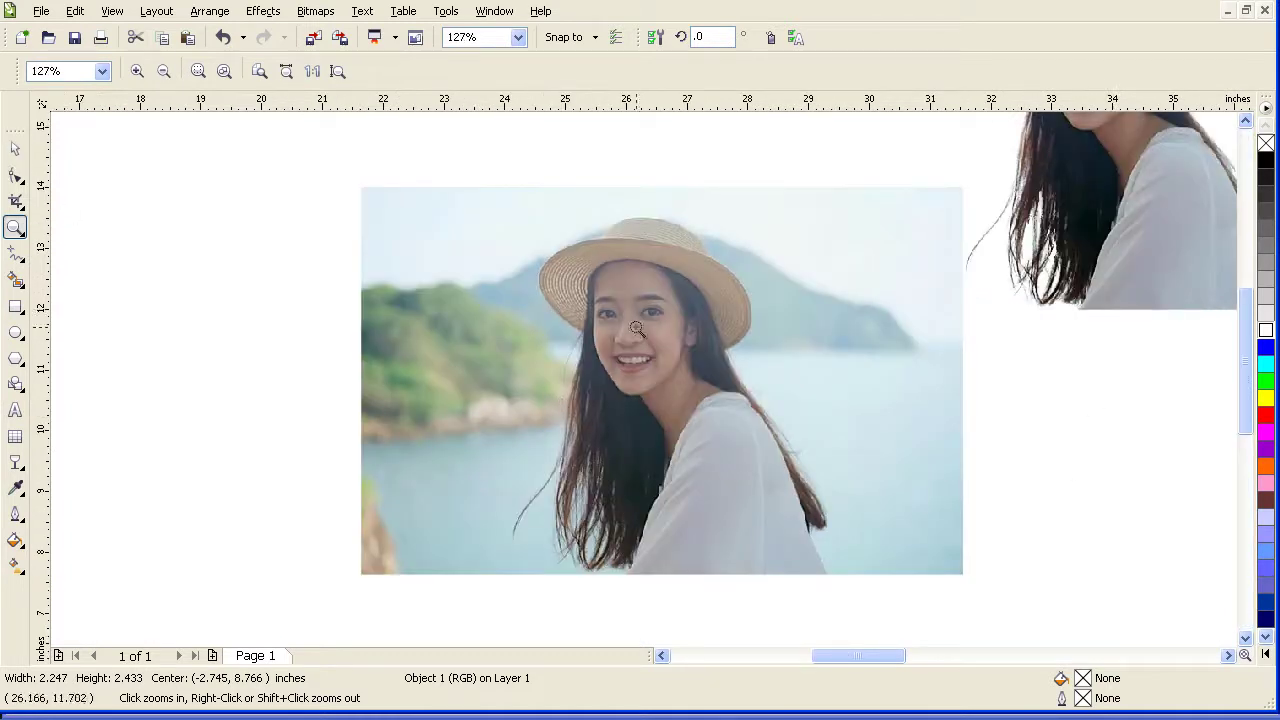
pyautogui.click(15, 148)
pyautogui.click(480, 275)
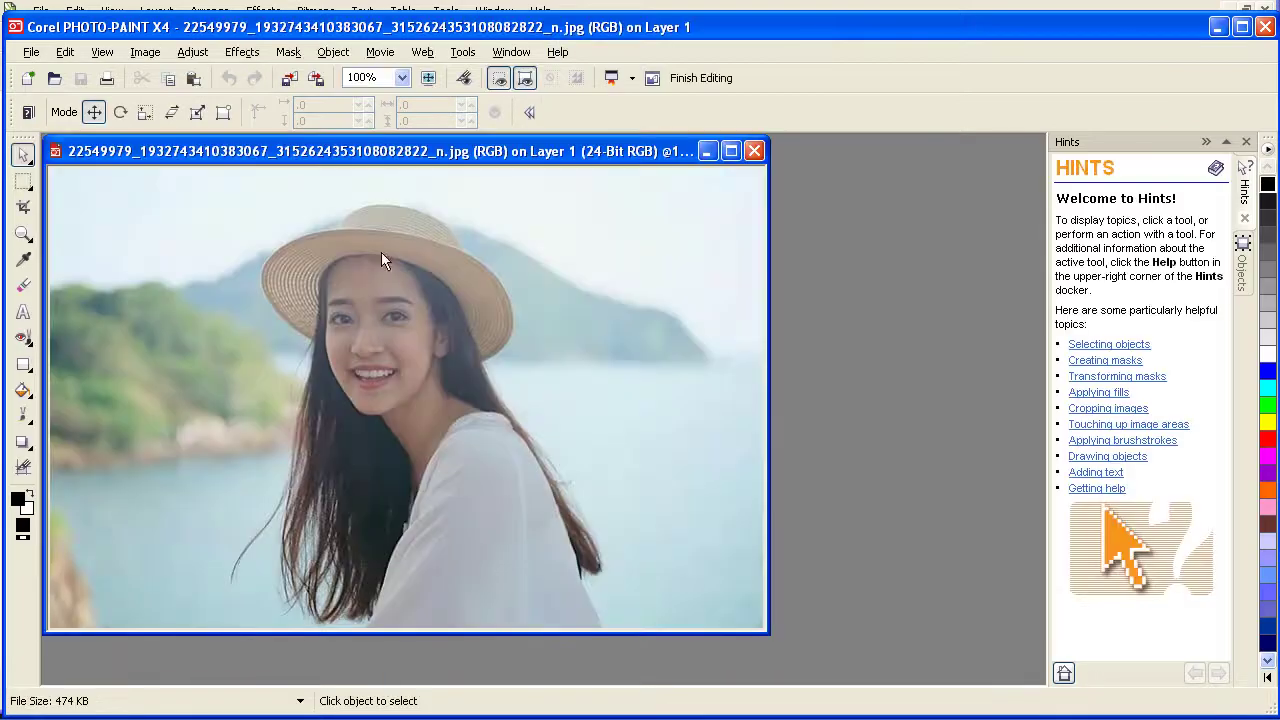
pyautogui.click(145, 52)
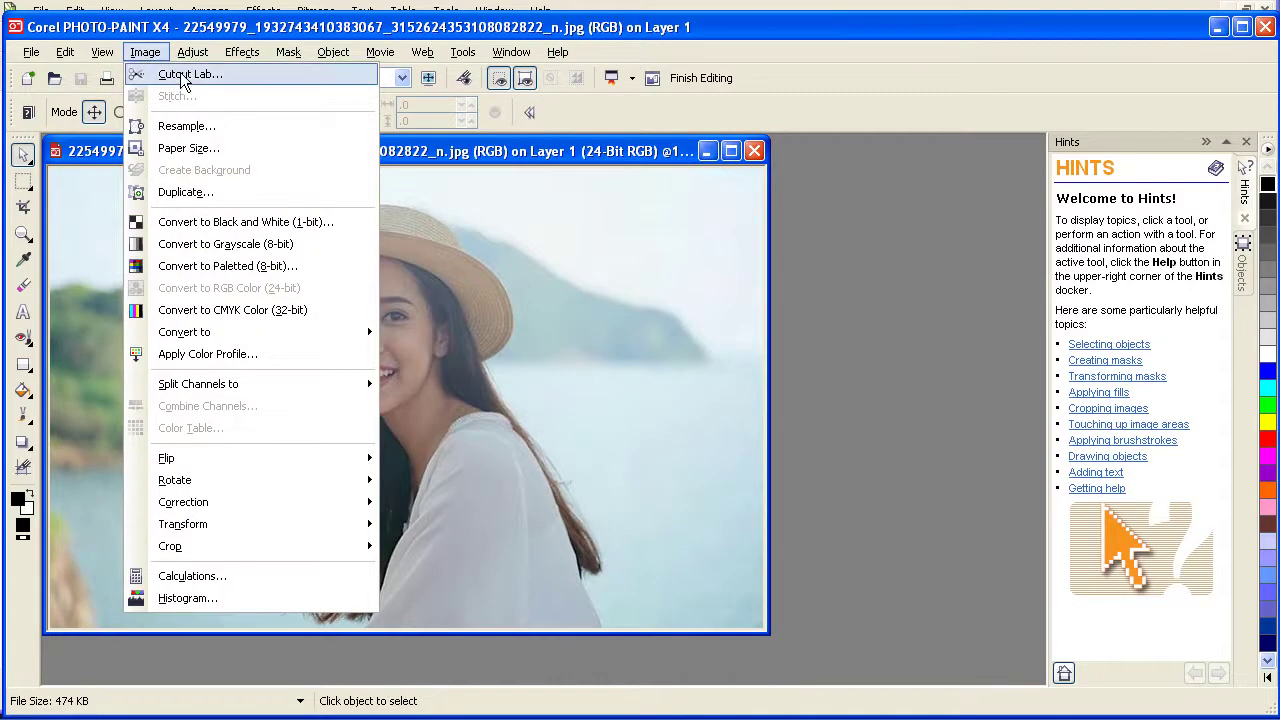
pyautogui.click(185, 72)
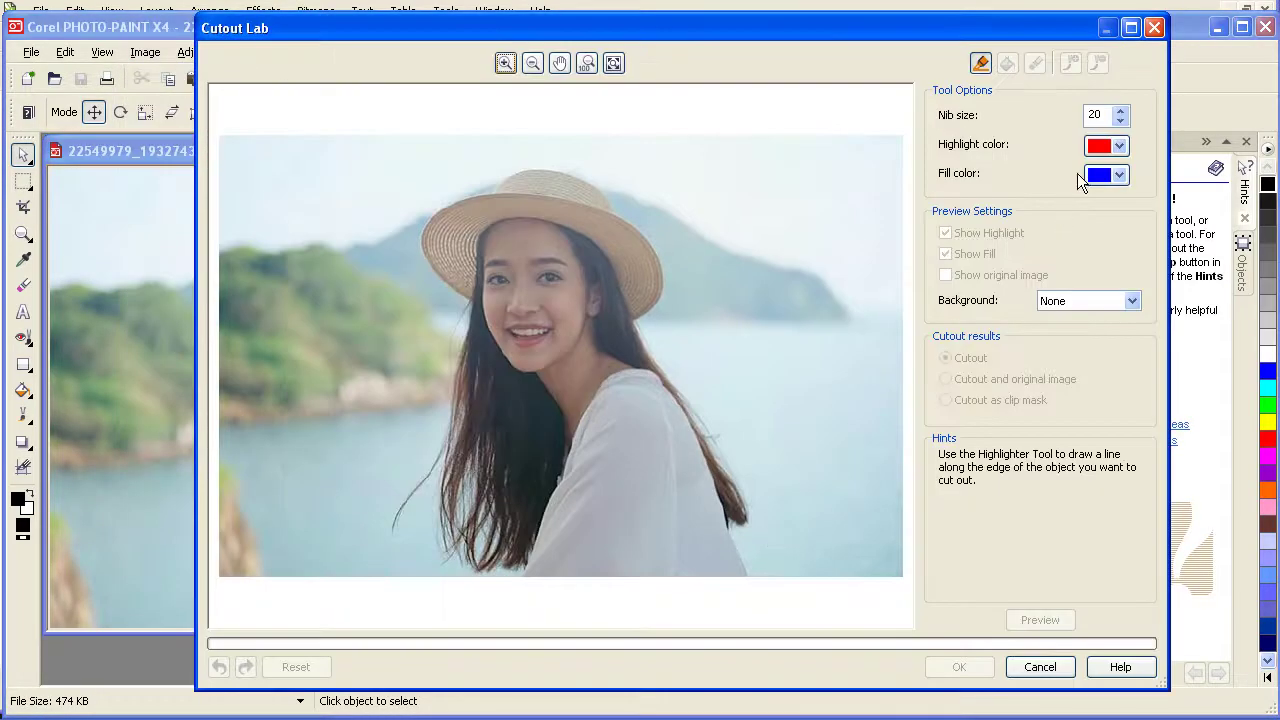
# Highlight the outline of the woman, her hat and loose hair with nib size 20, then fill her inside and preview the cutout
pyautogui.moveTo(748, 575)
pyautogui.mouseDown()
pyautogui.moveTo(726, 536)
pyautogui.moveTo(740, 510)
pyautogui.moveTo(730, 466)
pyautogui.moveTo(628, 318)
pyautogui.moveTo(670, 288)
pyautogui.moveTo(658, 247)
pyautogui.moveTo(584, 180)
pyautogui.moveTo(540, 170)
pyautogui.moveTo(509, 174)
pyautogui.moveTo(495, 198)
pyautogui.moveTo(432, 225)
pyautogui.moveTo(433, 270)
pyautogui.moveTo(470, 318)
pyautogui.moveTo(452, 428)
pyautogui.moveTo(395, 537)
pyautogui.mouseUp()
pyautogui.moveTo(446, 470)
pyautogui.mouseDown()
pyautogui.moveTo(446, 540)
pyautogui.moveTo(471, 520)
pyautogui.mouseUp()
pyautogui.moveTo(475, 453)
pyautogui.mouseDown()
pyautogui.moveTo(457, 493)
pyautogui.moveTo(474, 451)
pyautogui.moveTo(485, 490)
pyautogui.moveTo(467, 524)
pyautogui.moveTo(476, 570)
pyautogui.moveTo(490, 487)
pyautogui.moveTo(492, 509)
pyautogui.moveTo(522, 518)
pyautogui.moveTo(505, 502)
pyautogui.moveTo(492, 547)
pyautogui.moveTo(517, 523)
pyautogui.moveTo(501, 571)
pyautogui.moveTo(533, 531)
pyautogui.moveTo(522, 581)
pyautogui.mouseUp()
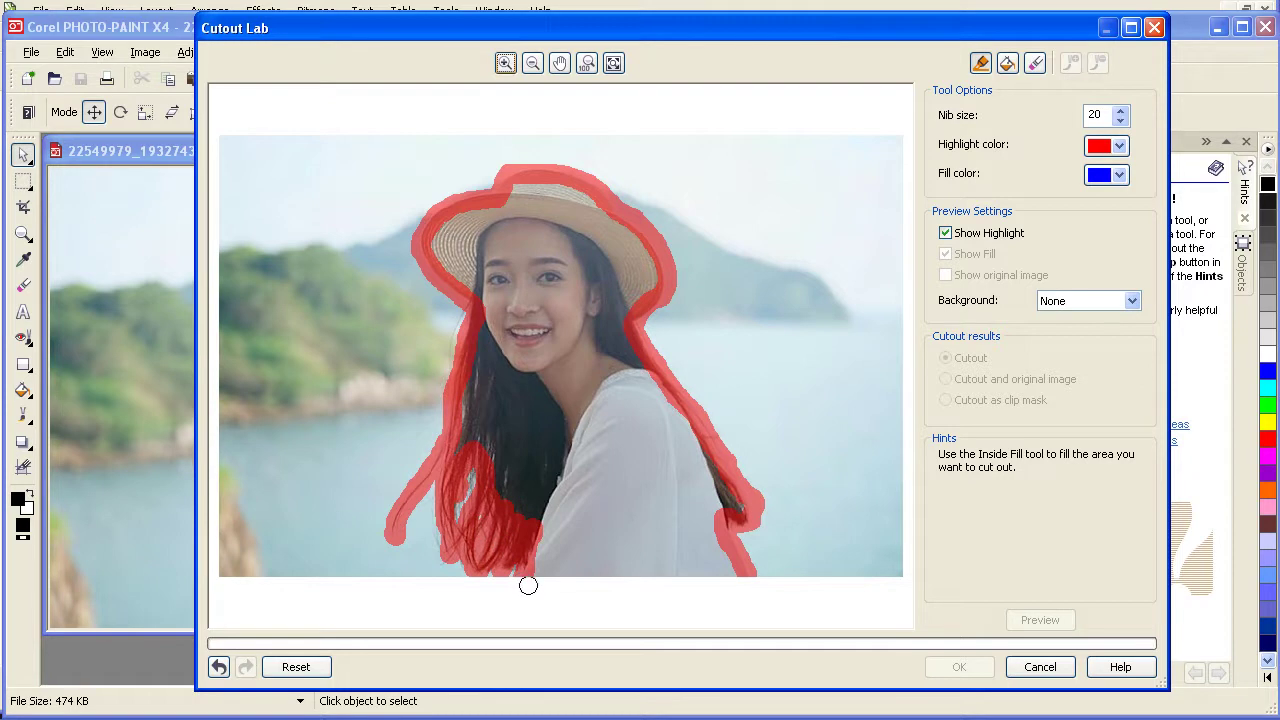
pyautogui.click(1007, 63)
pyautogui.click(510, 310)
pyautogui.click(1040, 620)
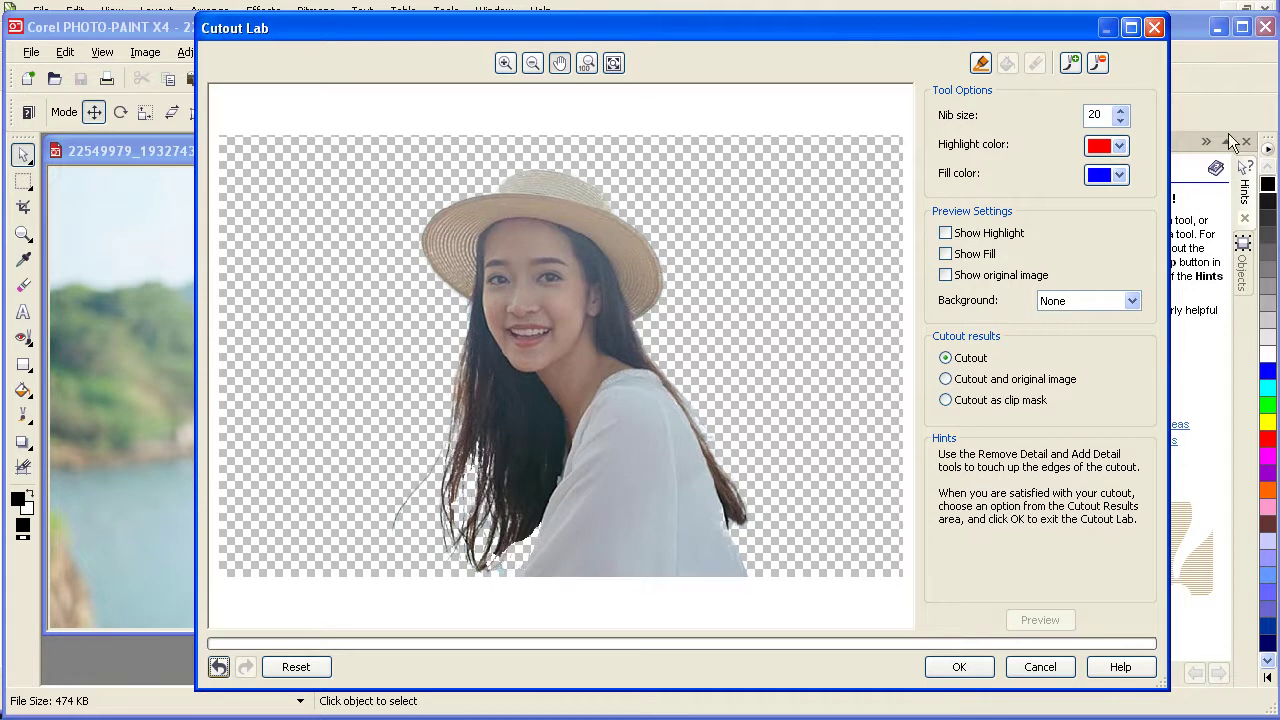
# Restore missing detail between the woman's hair tips and her sleeve with the Add Detail tool at nib size 20
pyautogui.click(1070, 63)
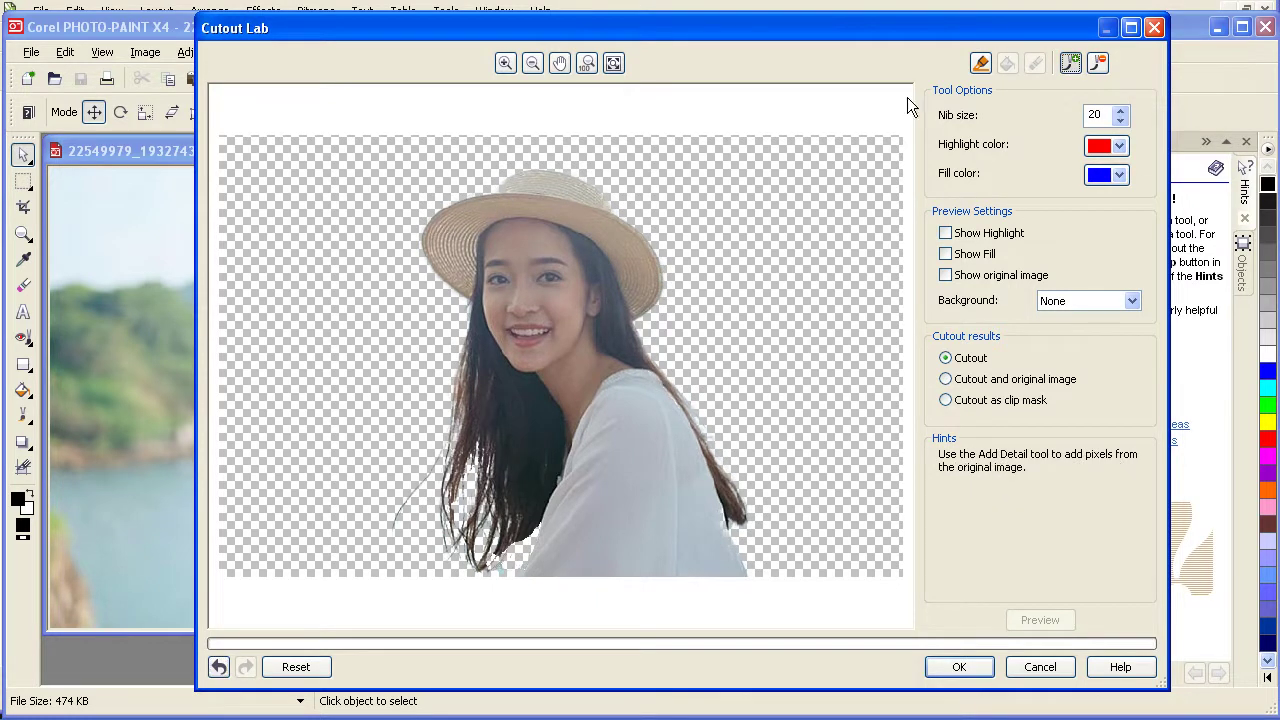
pyautogui.click(510, 194)
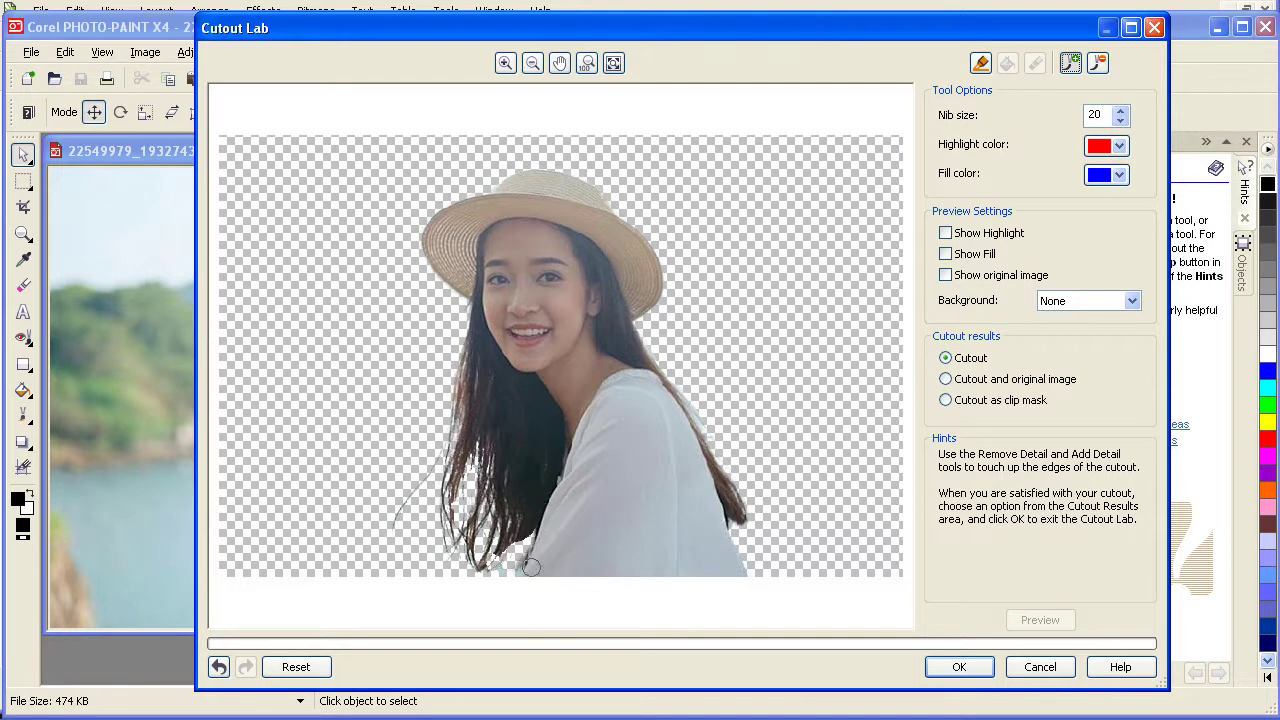
pyautogui.moveTo(533, 552)
pyautogui.mouseDown()
pyautogui.moveTo(530, 537)
pyautogui.moveTo(484, 566)
pyautogui.mouseUp()
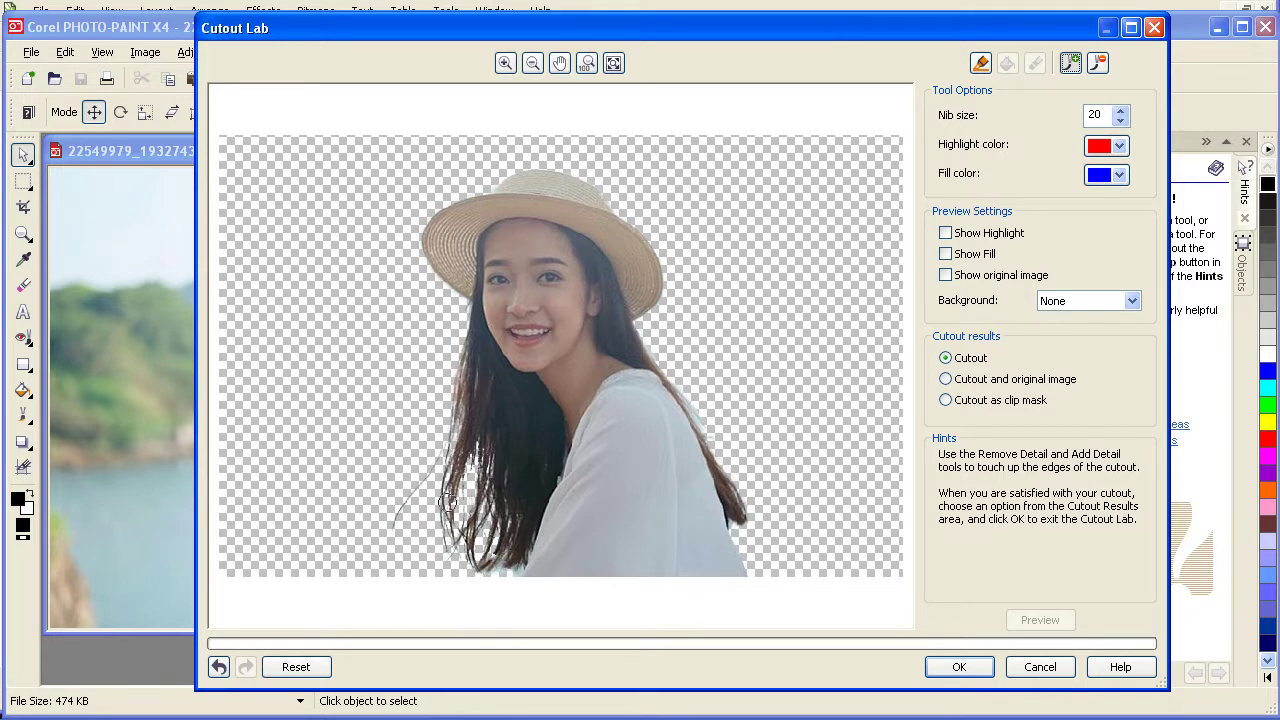
# Set the nib size to 5, then erase and redraw the highlight over the fine strands in the gap of her hair
pyautogui.doubleClick(1097, 115)
pyautogui.write('5')
pyautogui.click(980, 63)
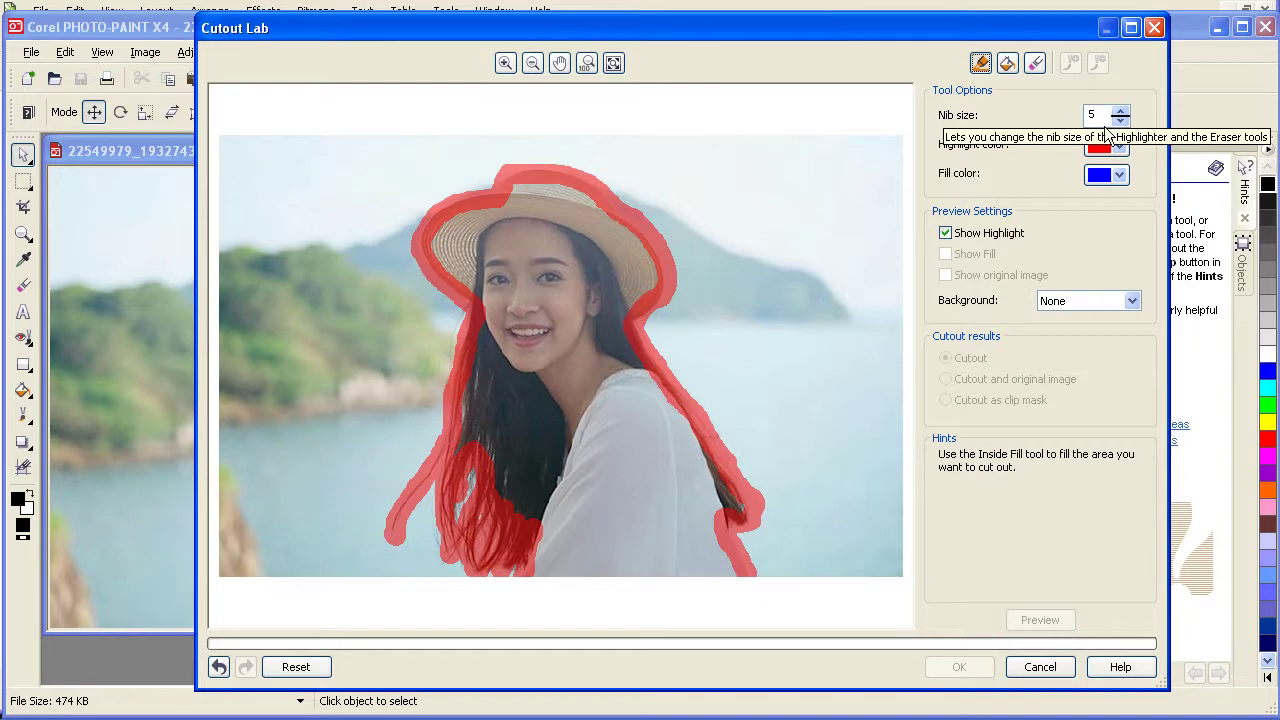
pyautogui.click(1035, 63)
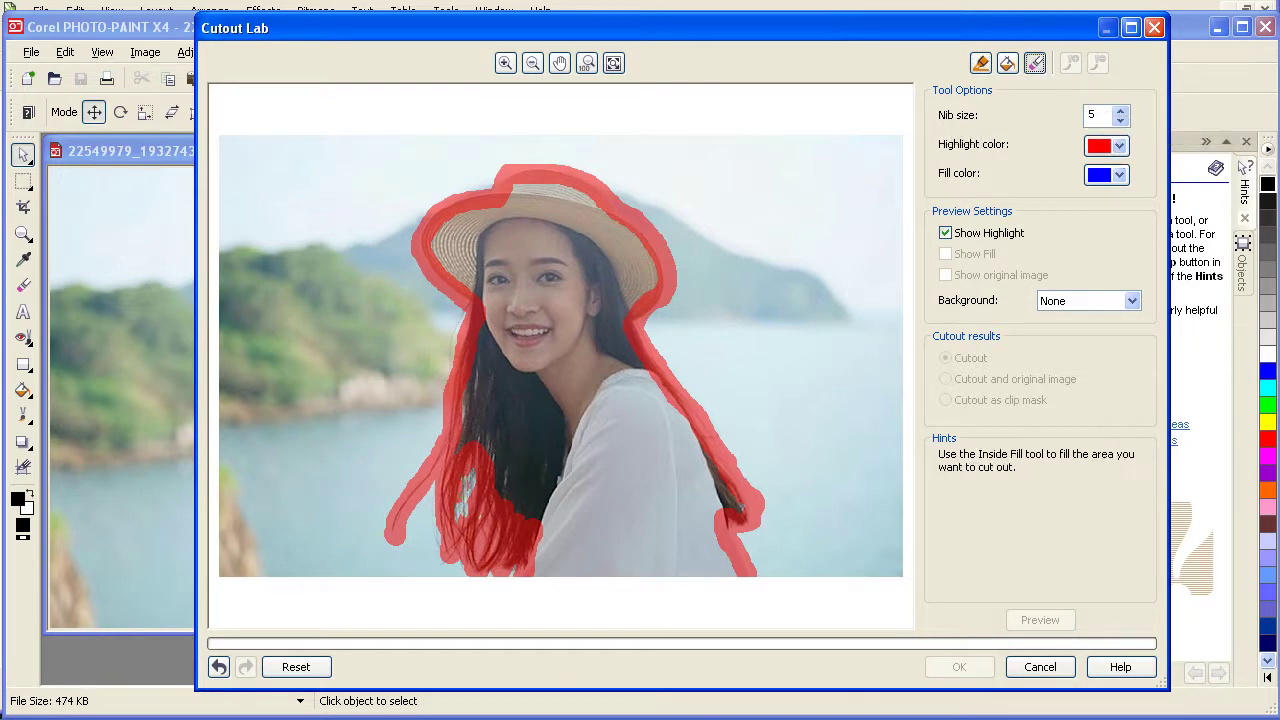
pyautogui.moveTo(465, 508); pyautogui.dragTo(468, 492)
pyautogui.click(980, 63)
pyautogui.moveTo(464, 472); pyautogui.dragTo(457, 519)
pyautogui.moveTo(476, 466); pyautogui.dragTo(470, 496)
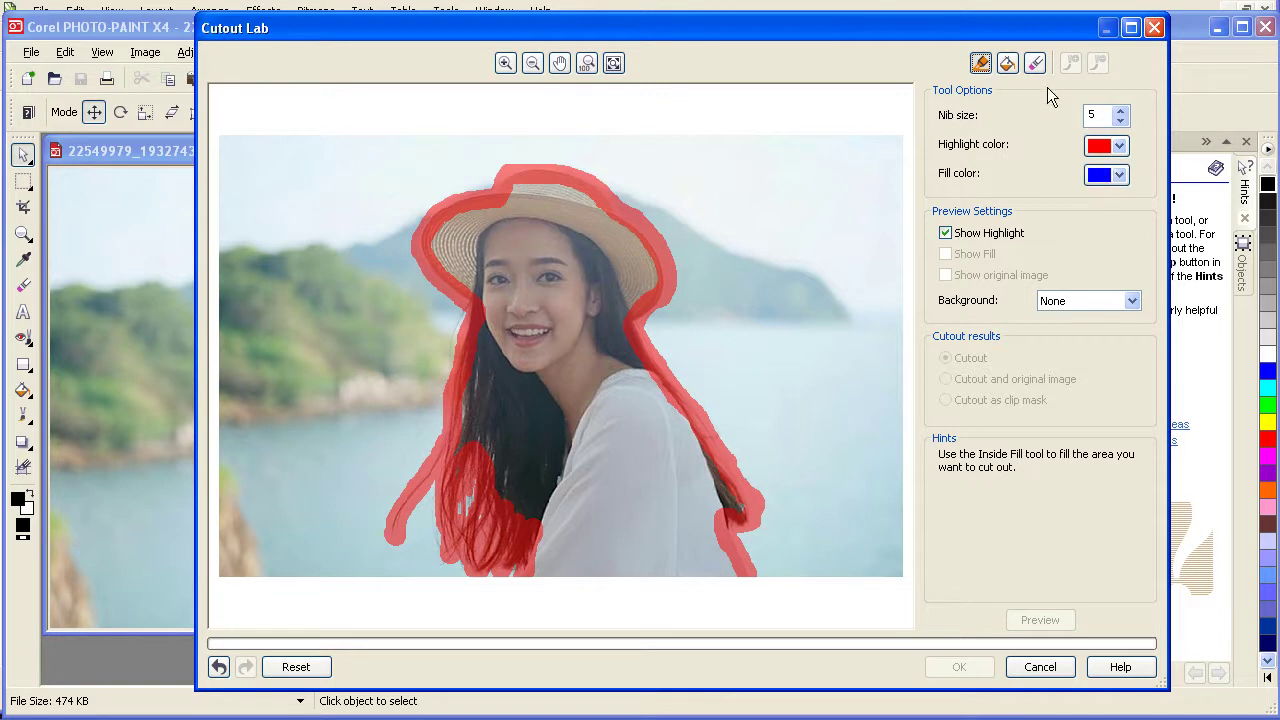
# Fill the inside of the woman's highlighted outline and preview the cutout
pyautogui.click(1007, 63)
pyautogui.click(597, 324)
pyautogui.click(1040, 620)
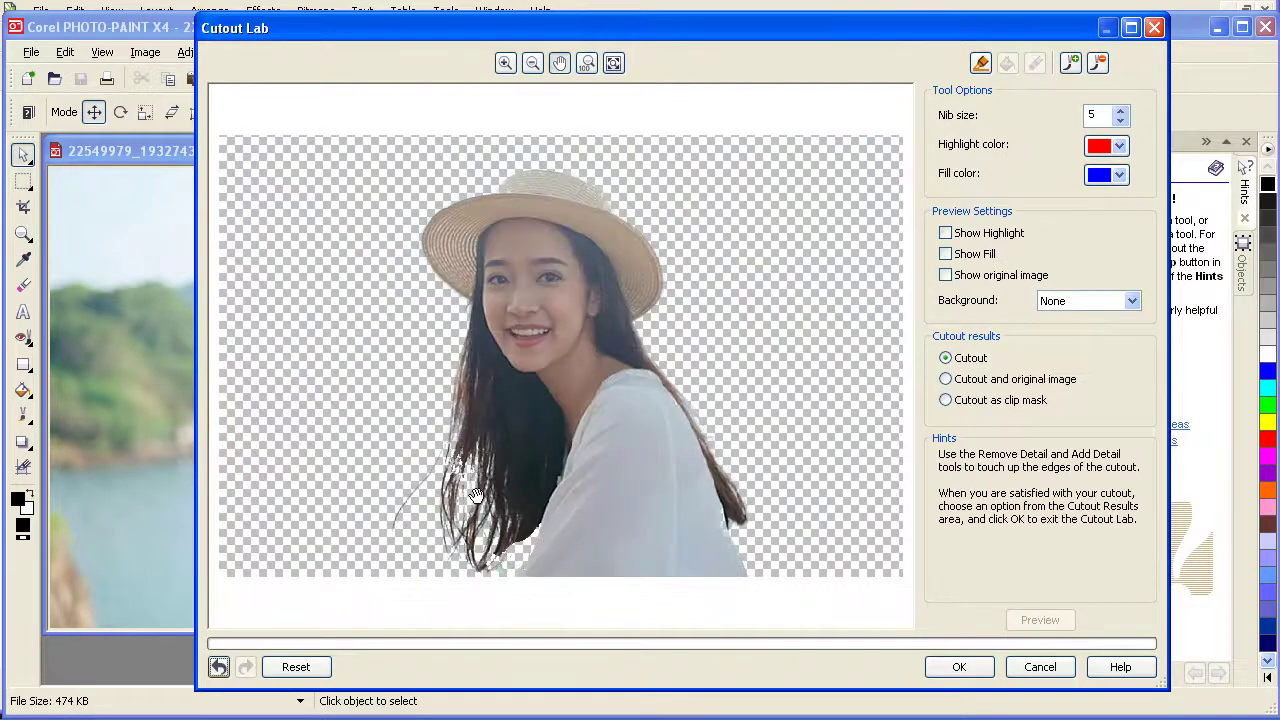
# Restore the fine hair strands, the long loose strand and the area beside the sleeve with the Add Detail tool
pyautogui.click(1070, 63)
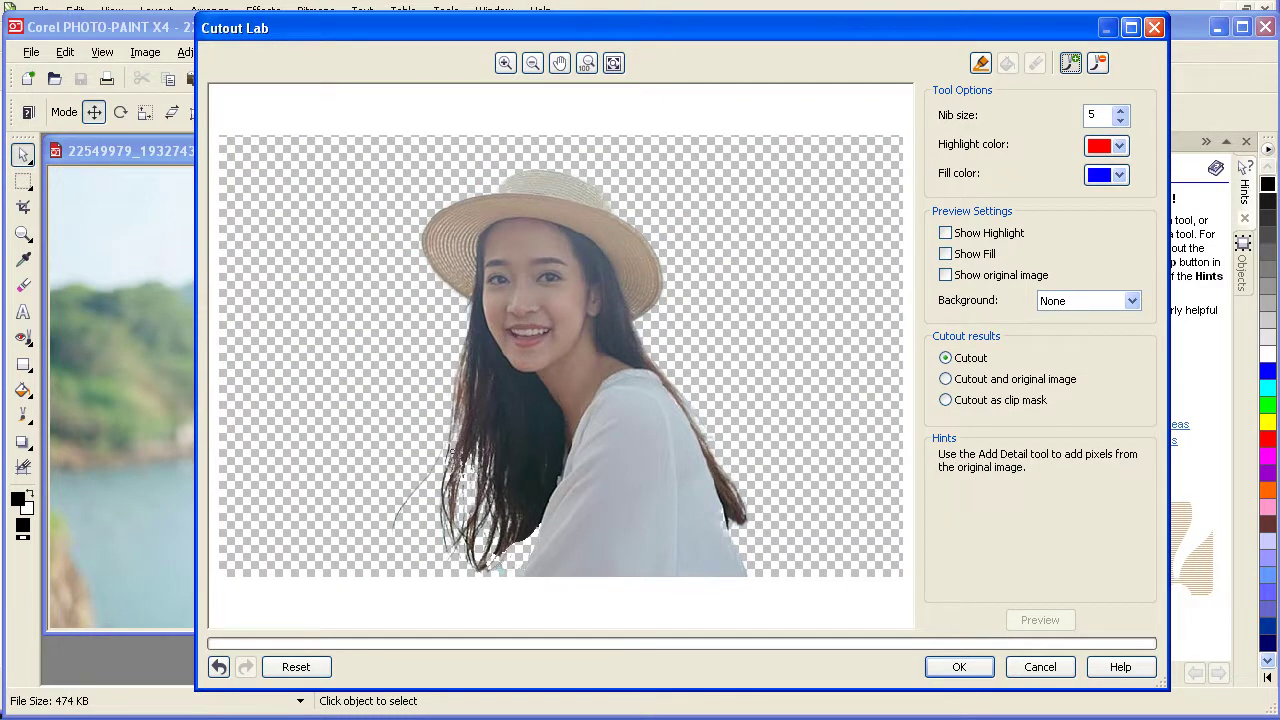
pyautogui.click(450, 446)
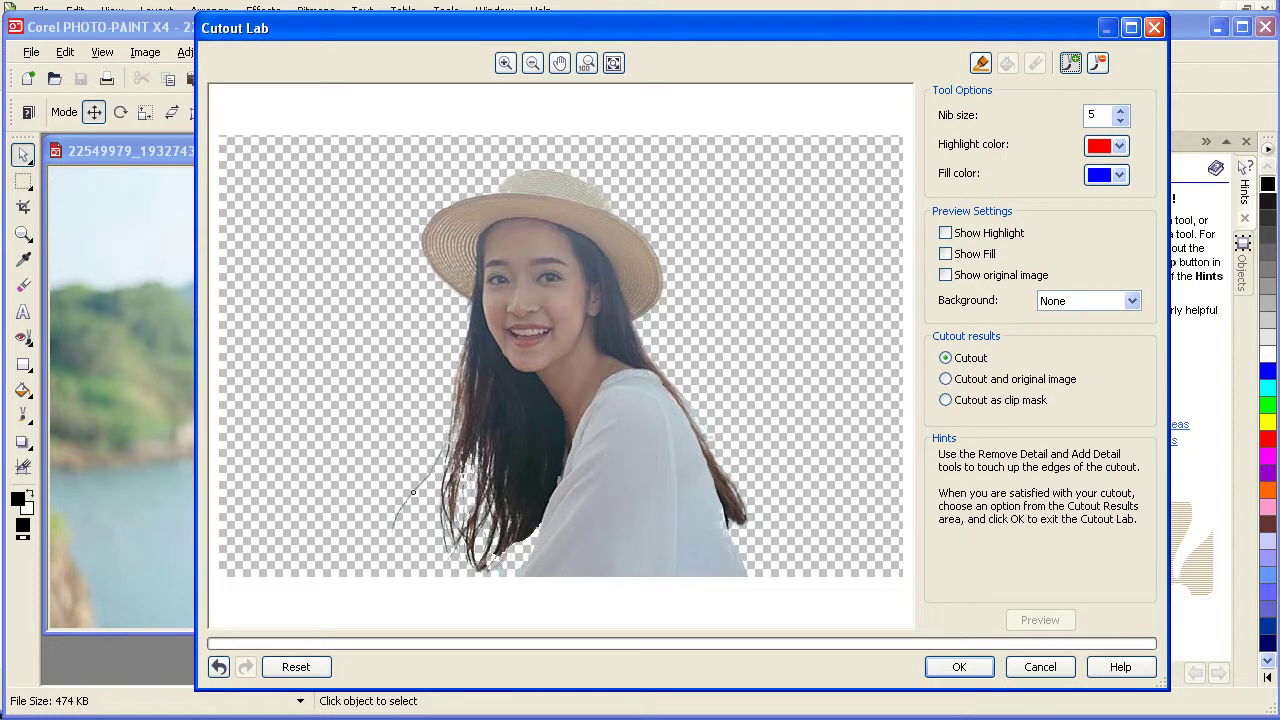
pyautogui.moveTo(395, 518); pyautogui.dragTo(394, 537)
pyautogui.moveTo(449, 492); pyautogui.dragTo(449, 486)
pyautogui.moveTo(500, 531); pyautogui.dragTo(491, 560)
pyautogui.moveTo(534, 528); pyautogui.dragTo(521, 553)
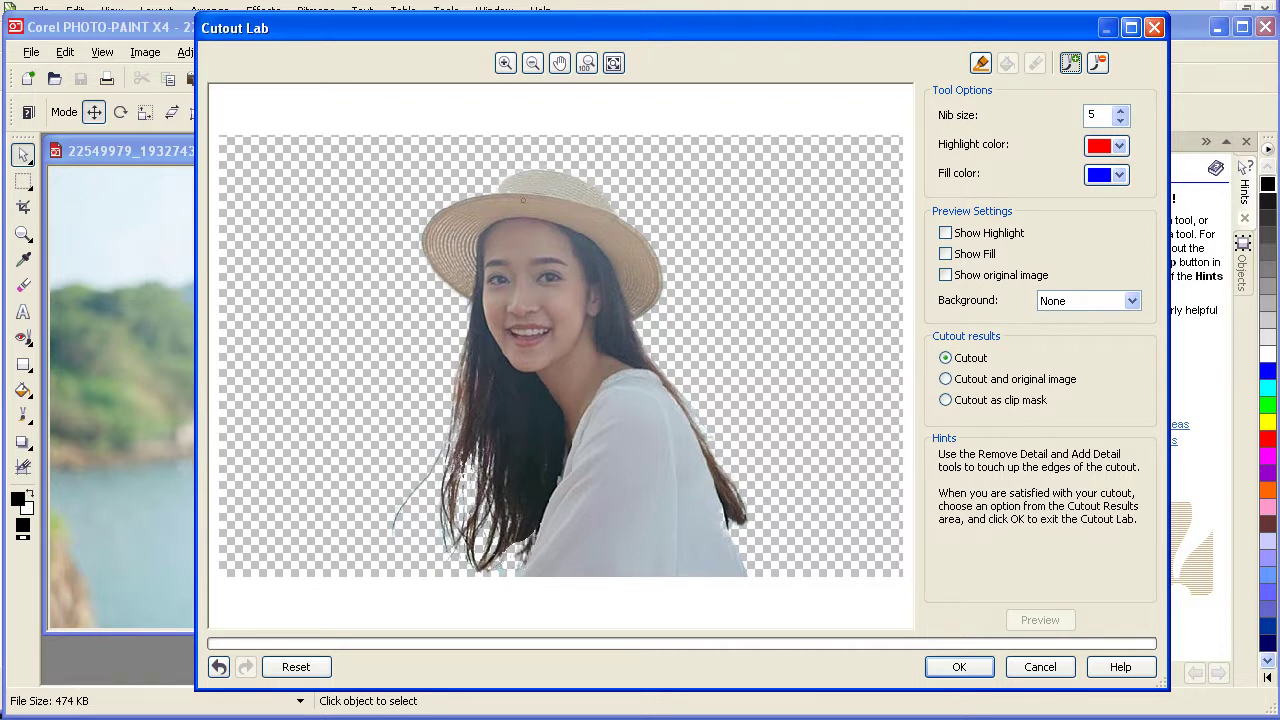
# Accept the woman's cutout, then close the photo with its changes saved and return to the CorelDRAW drawing
pyautogui.click(958, 667)
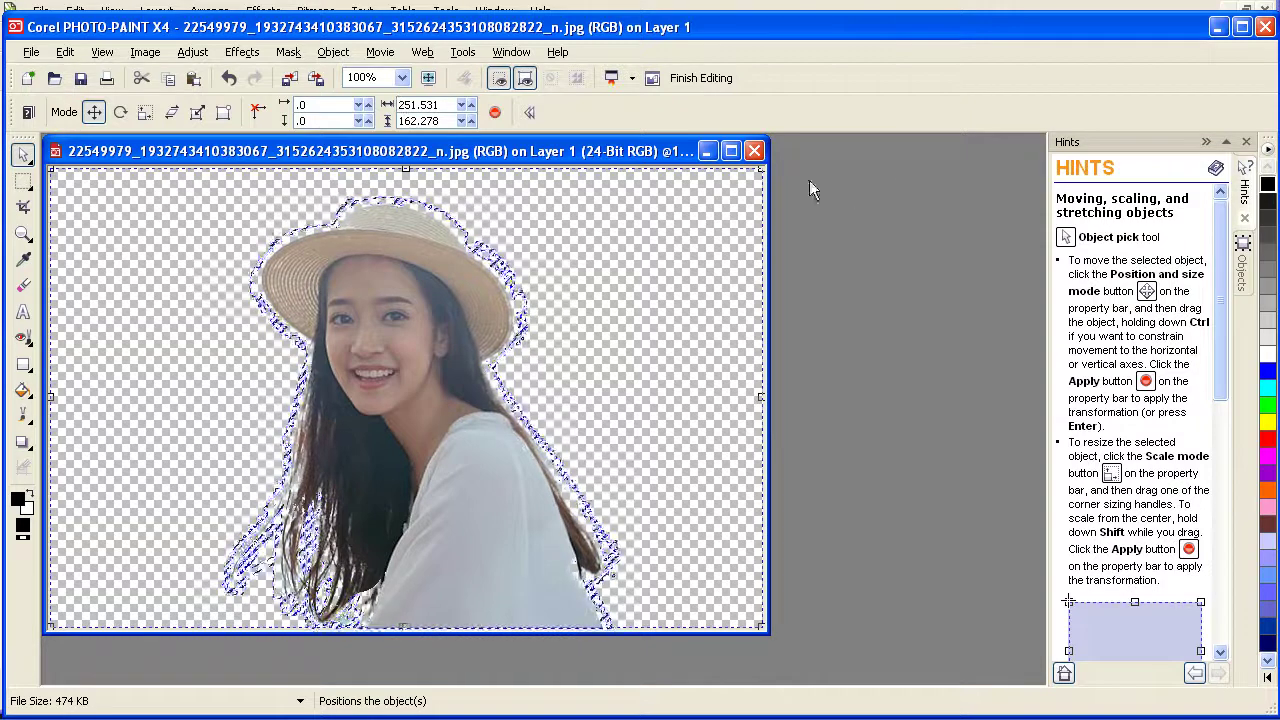
pyautogui.click(754, 151)
pyautogui.click(562, 401)
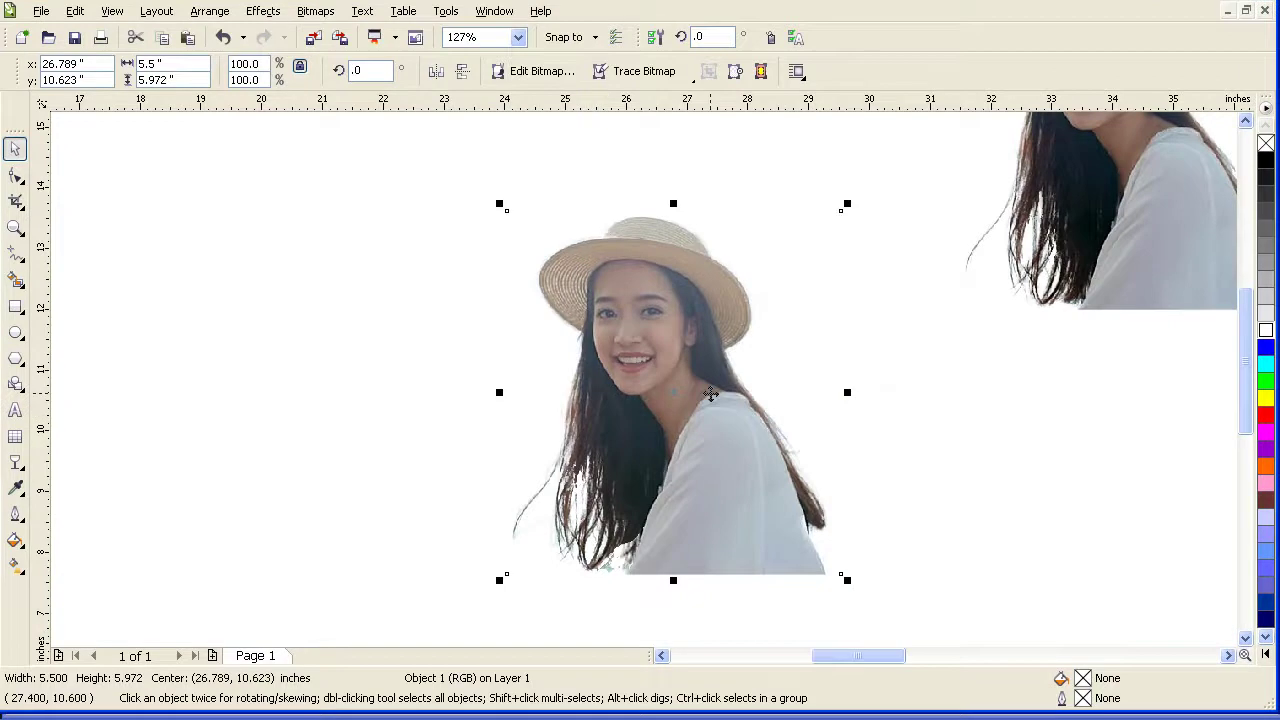
# Move the woman's cutout onto the banner's yellow area, at the end opposite the cat
pyautogui.moveTo(710, 395); pyautogui.dragTo(570, 370)
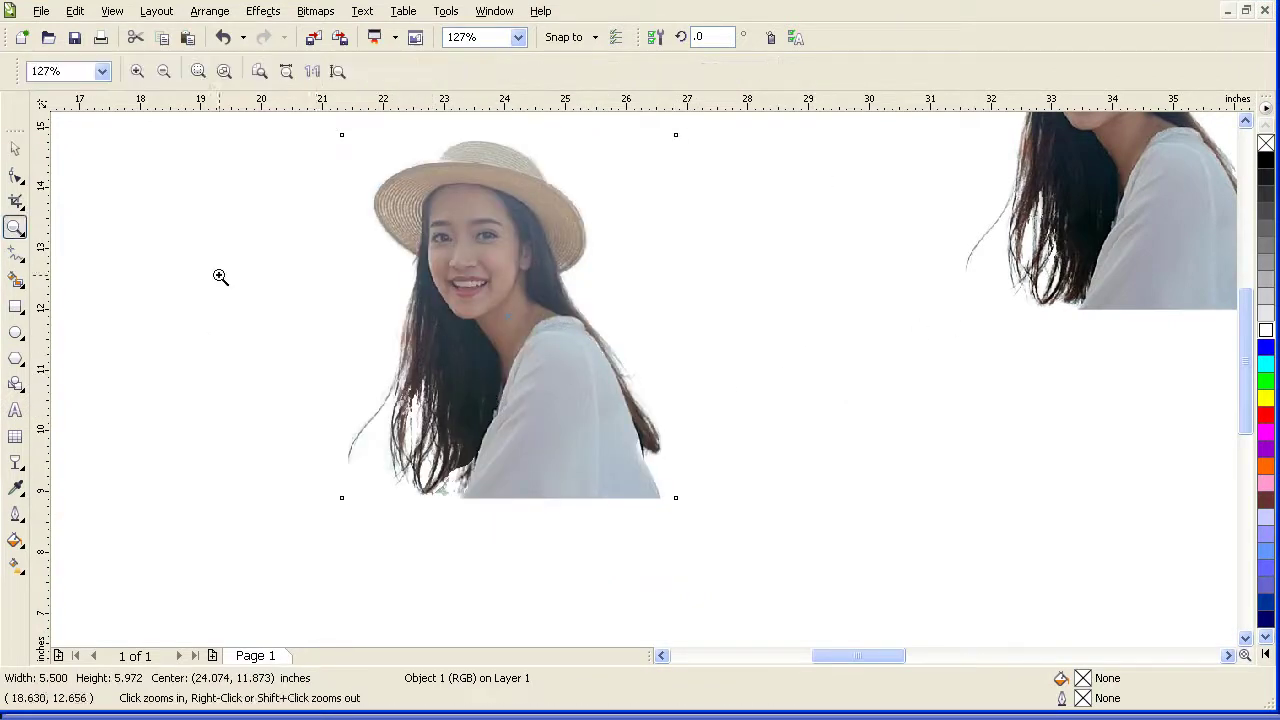
pyautogui.doubleClick(15, 227)
pyautogui.click(15, 148)
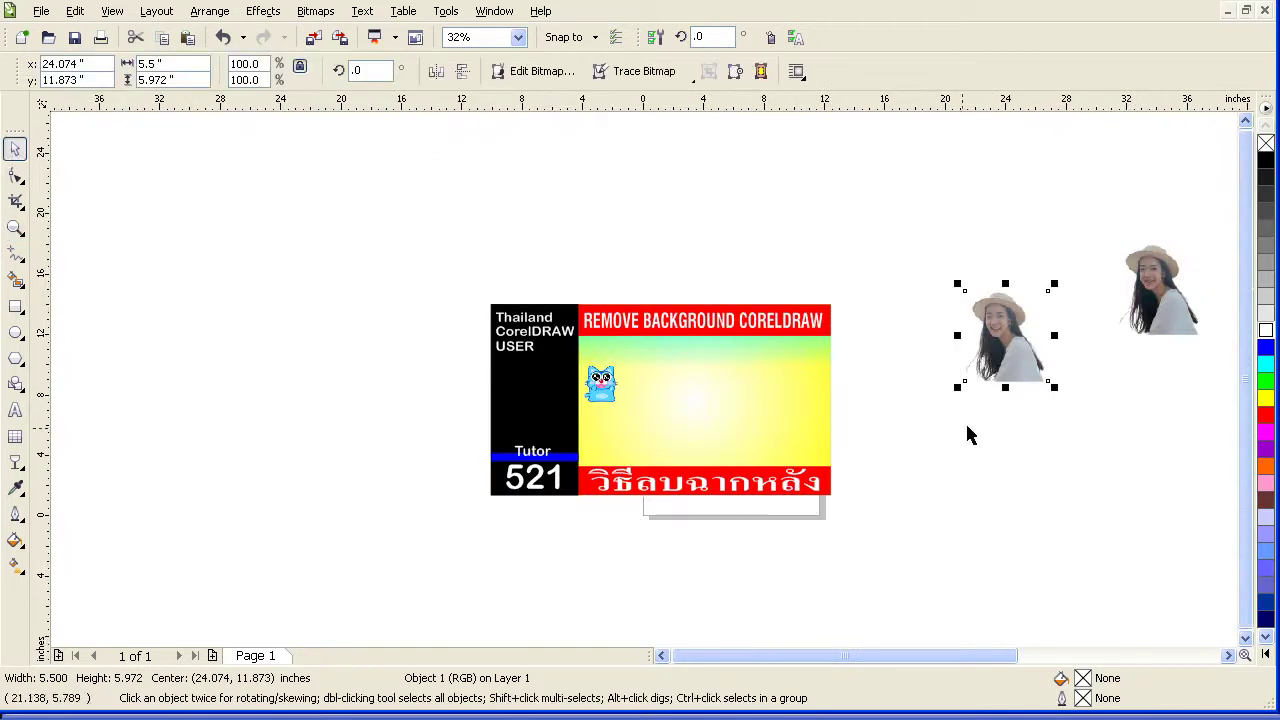
pyautogui.moveTo(1011, 353); pyautogui.dragTo(805, 425)
pyautogui.click(15, 227)
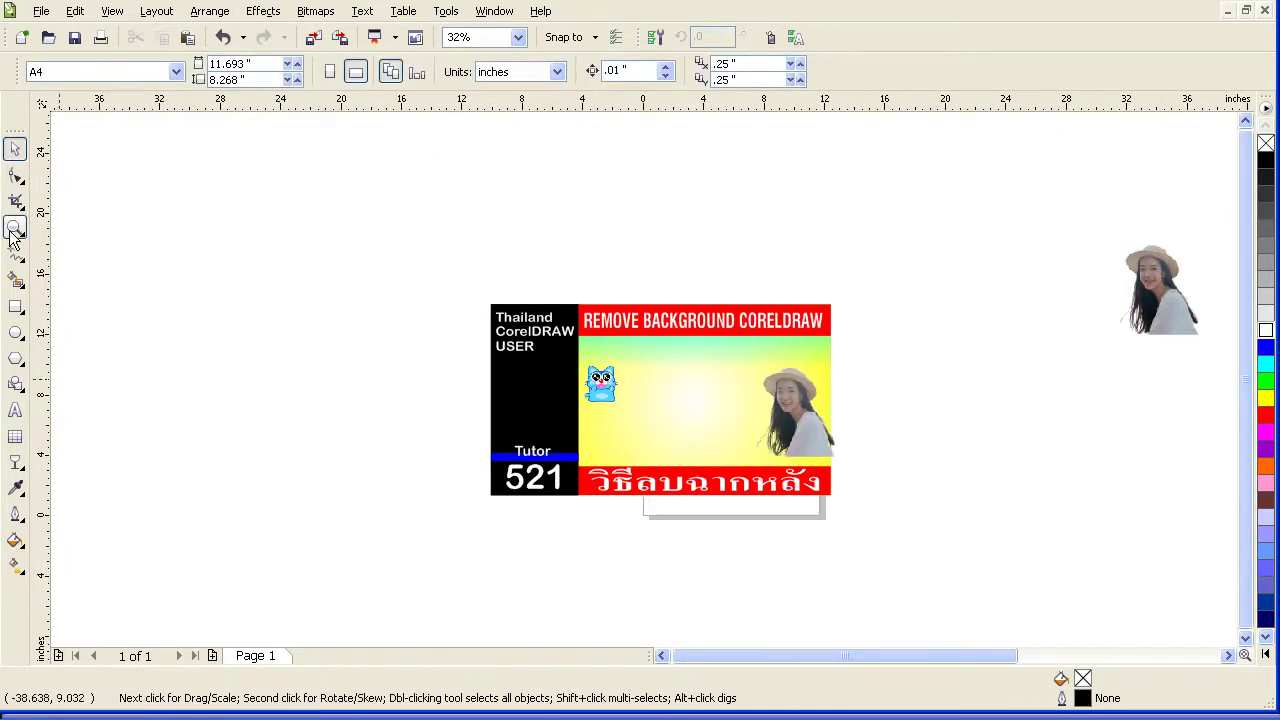
pyautogui.moveTo(913, 357); pyautogui.dragTo(535, 471)
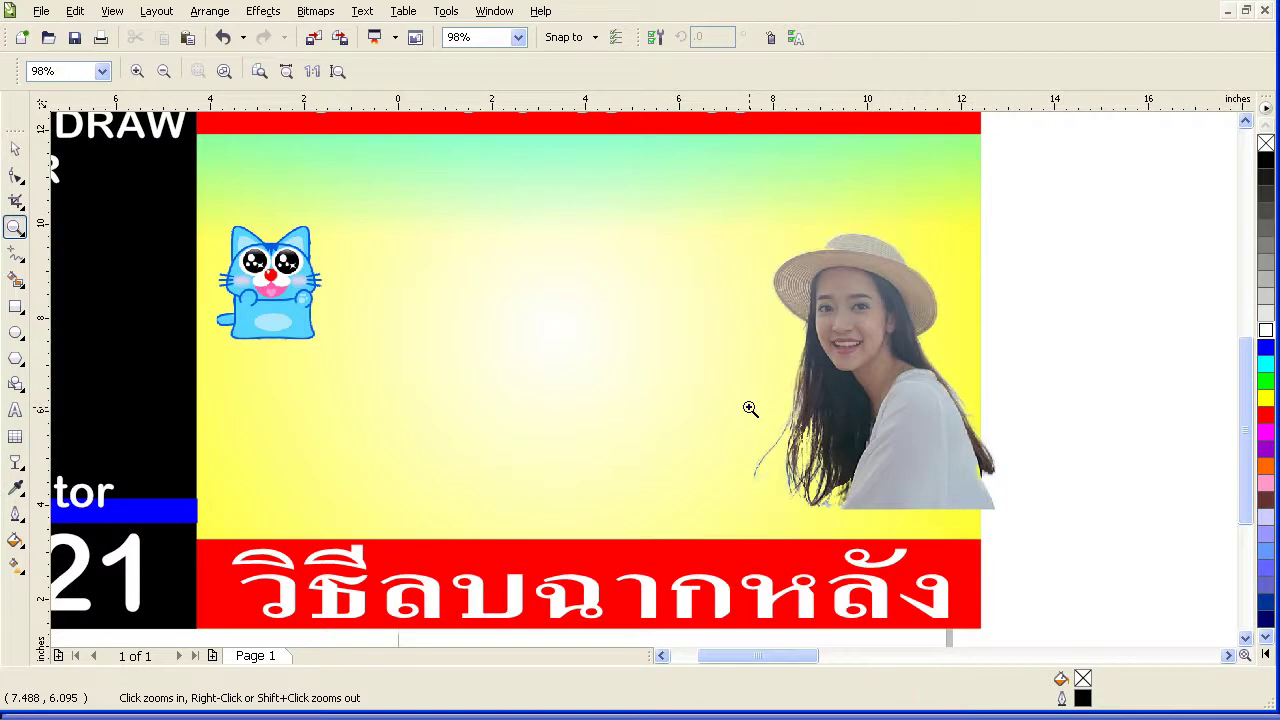